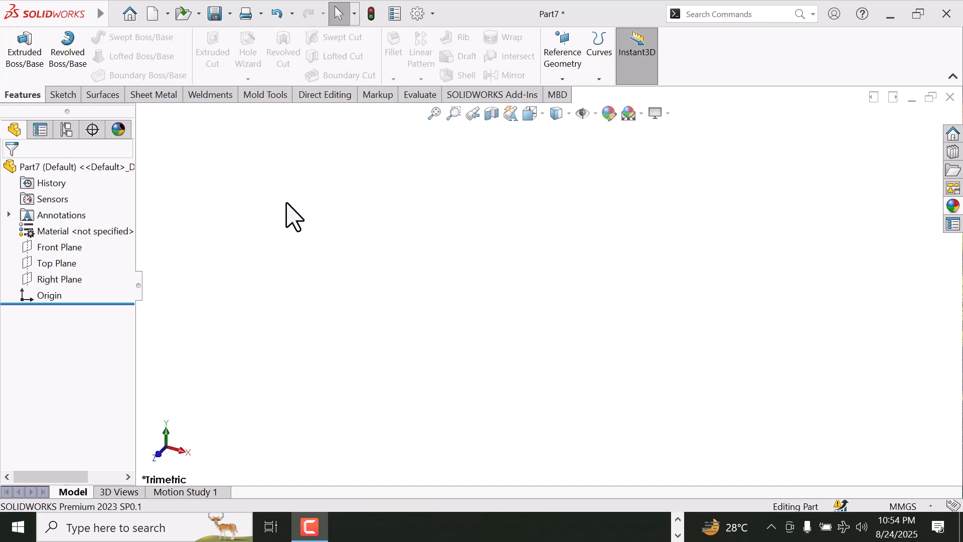
Step: Start a Front Plane sketch and draw lines from the origin: a vertical edge about 55.5 mm high, a short top segment and a trapezoidal notch
click(70, 248)
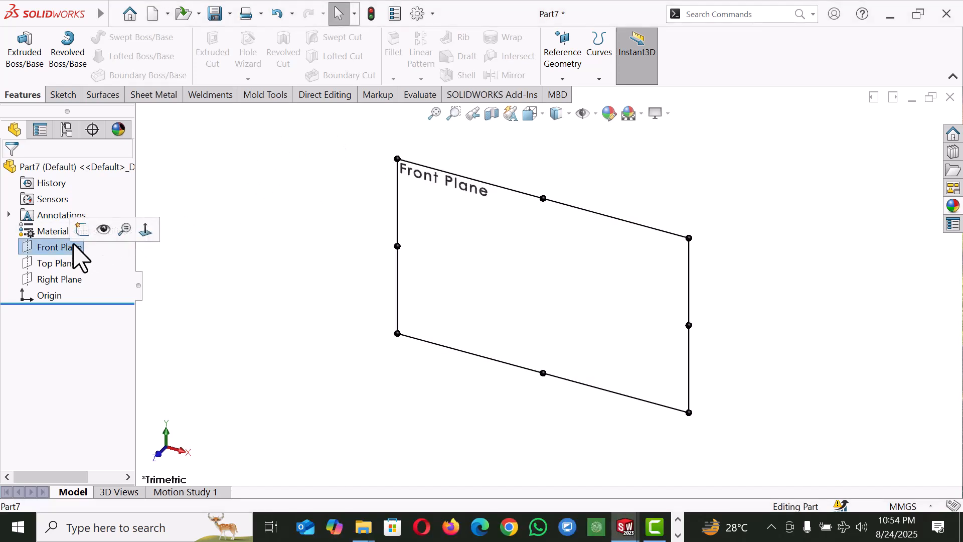
click(83, 230)
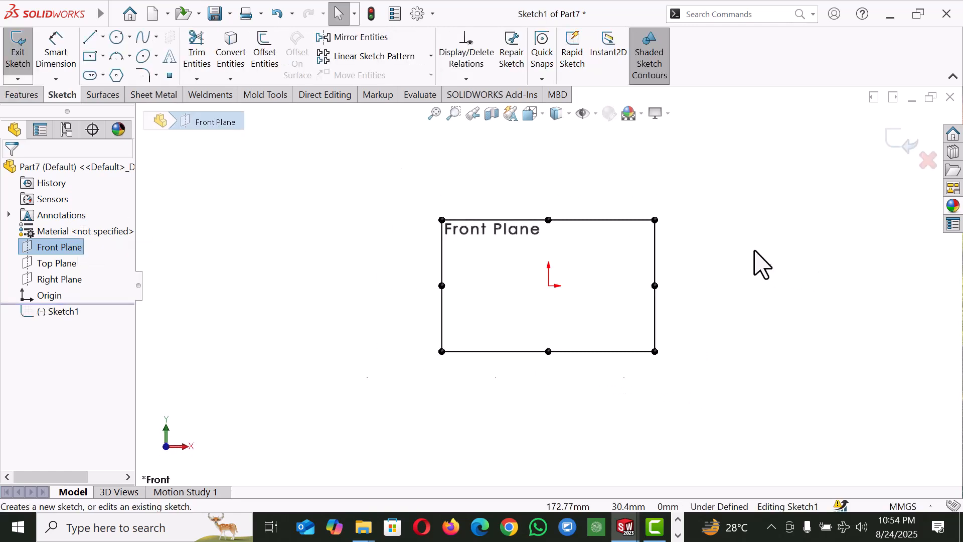
key(l)
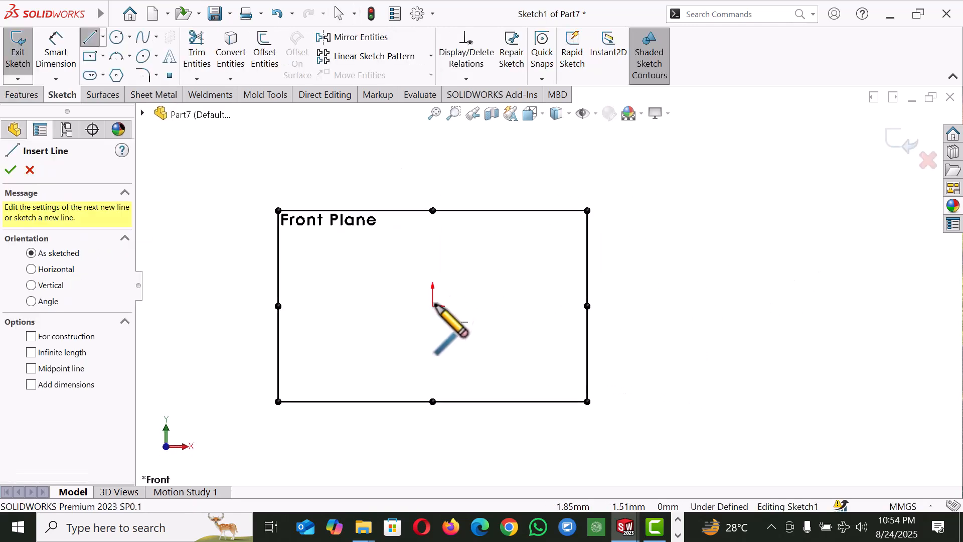
click(432, 306)
click(432, 209)
click(474, 206)
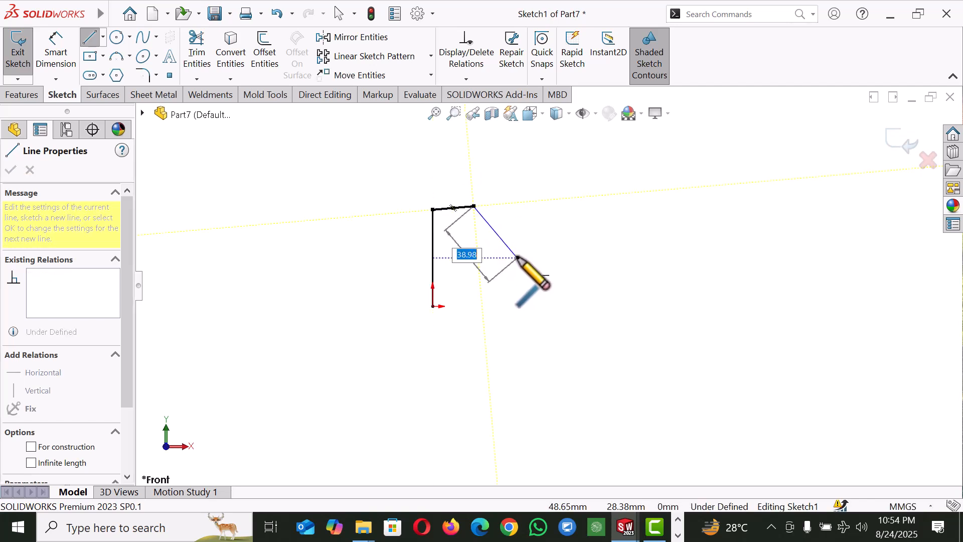
click(510, 248)
click(534, 247)
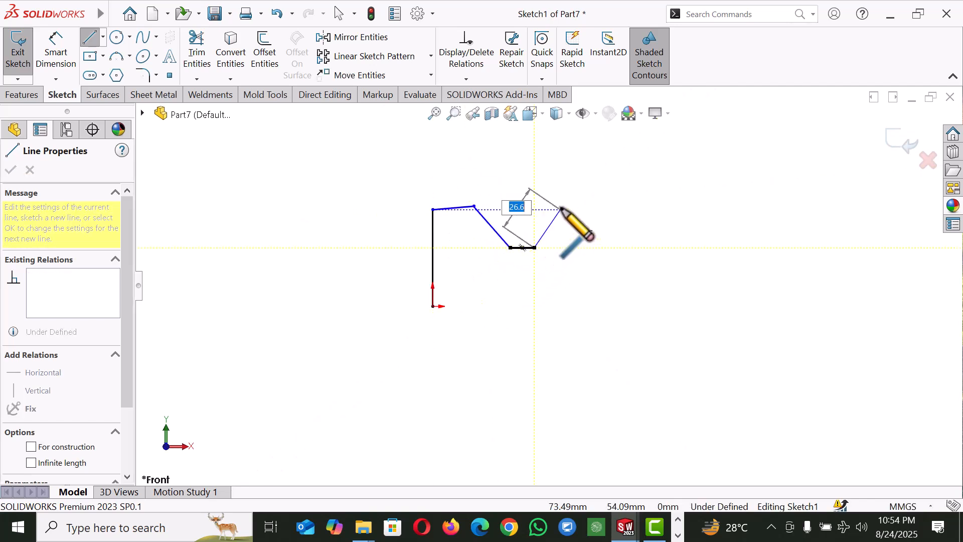
click(566, 205)
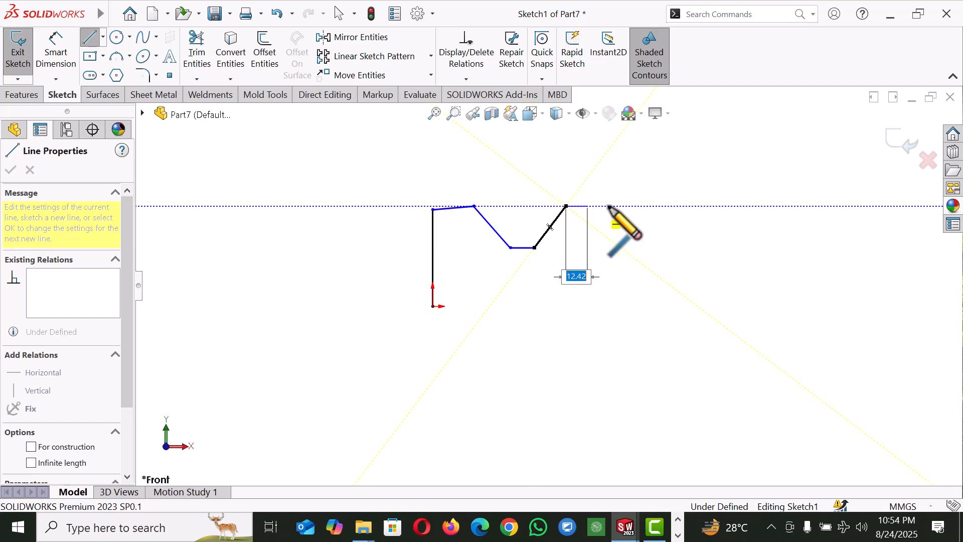
Step: Continue the profile with a flat top segment, a second trapezoidal notch, a last top segment and a right edge, closing it at the origin
click(631, 205)
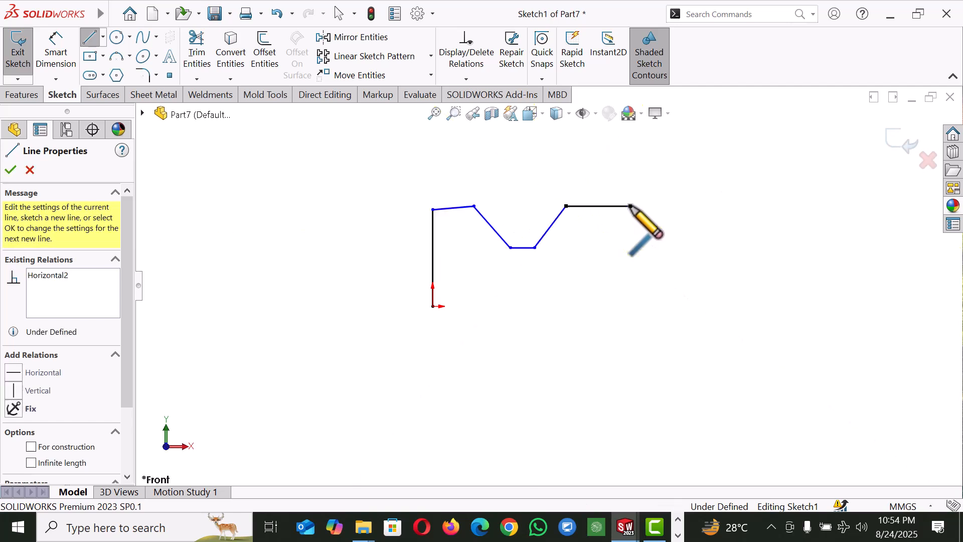
click(657, 258)
click(699, 258)
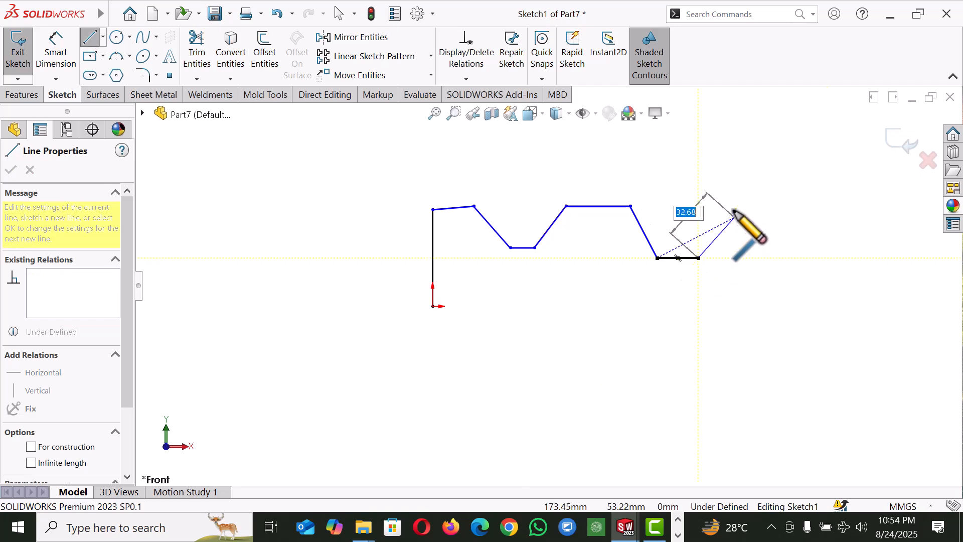
click(735, 210)
click(780, 210)
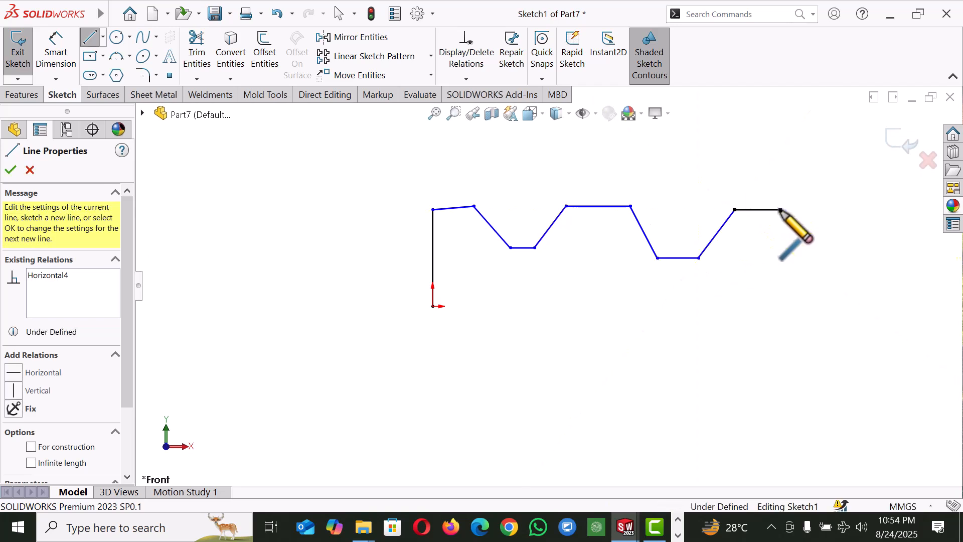
click(780, 282)
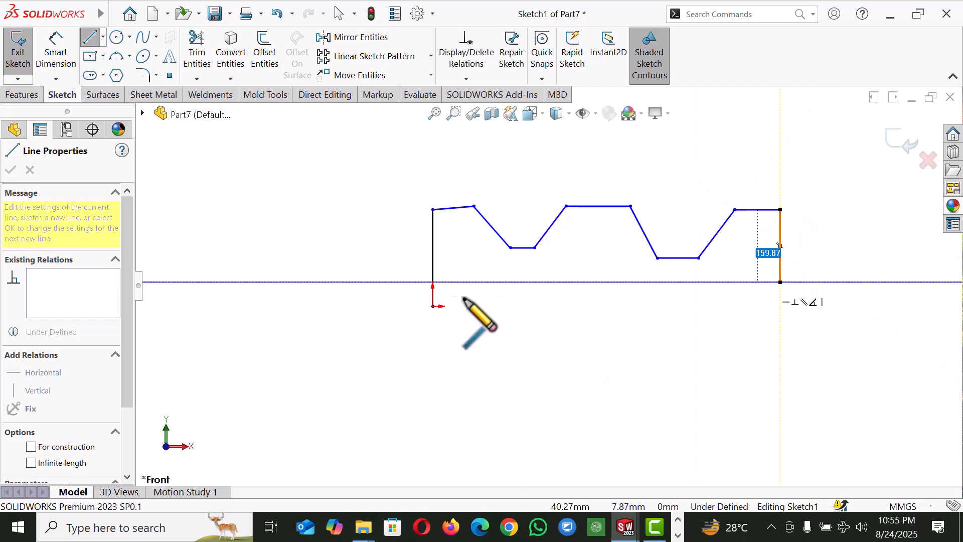
click(432, 306)
right_click(433, 307)
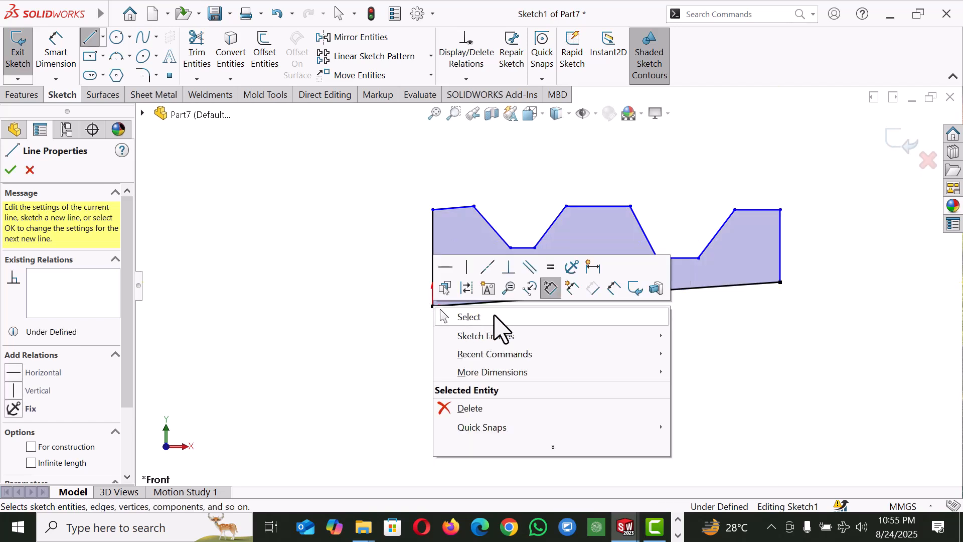
click(499, 317)
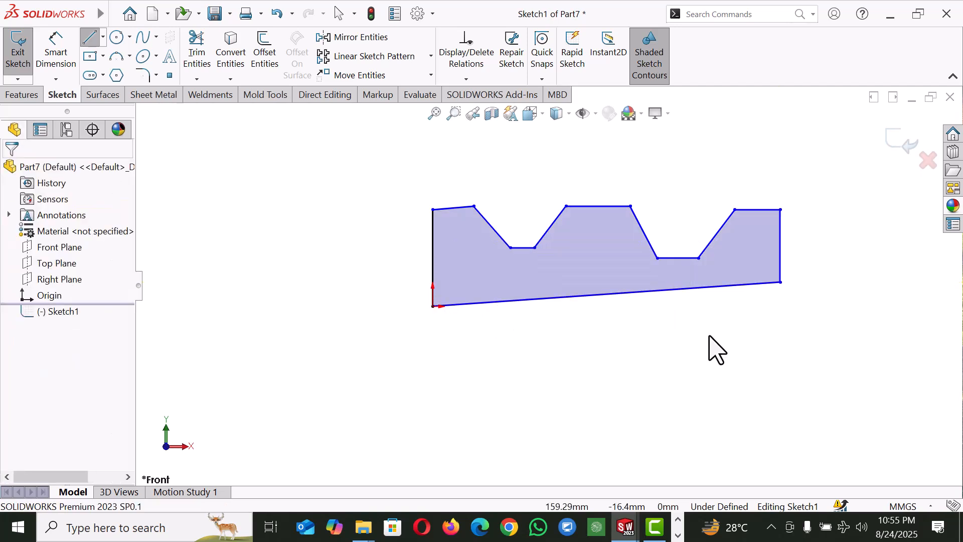
Step: Make the slanted bottom line of the profile horizontal
click(672, 290)
click(708, 235)
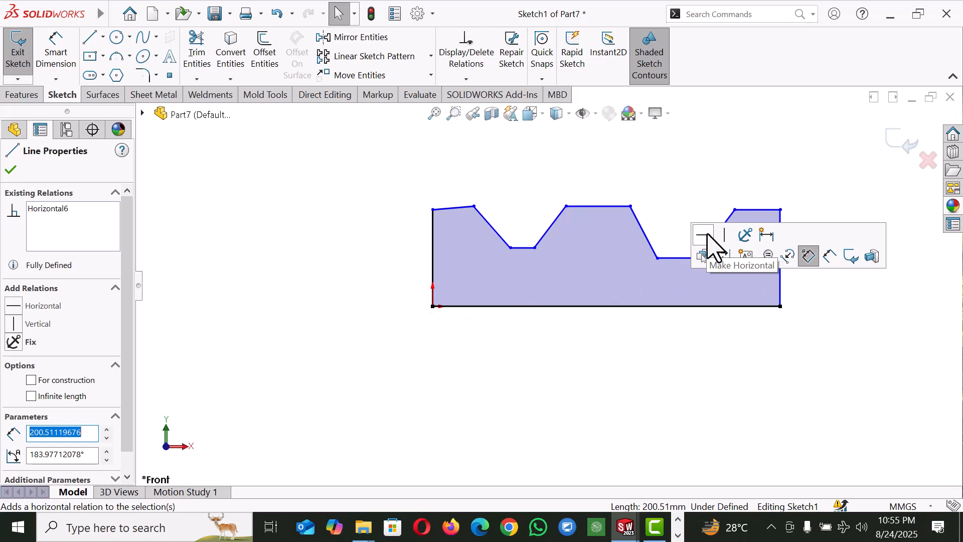
click(607, 395)
Step: Dimension the profile's left vertical edge to 50 mm
right_drag(574, 402, 570, 341)
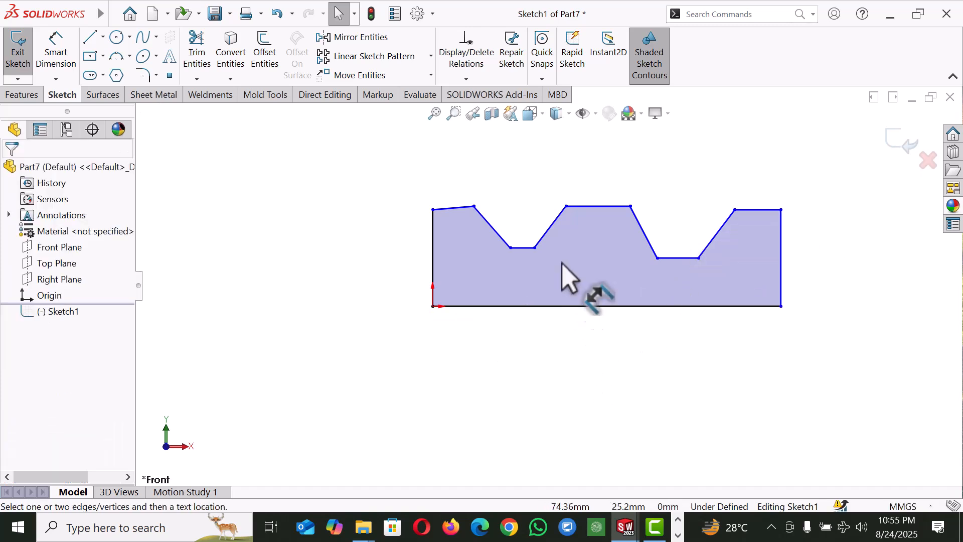
click(432, 240)
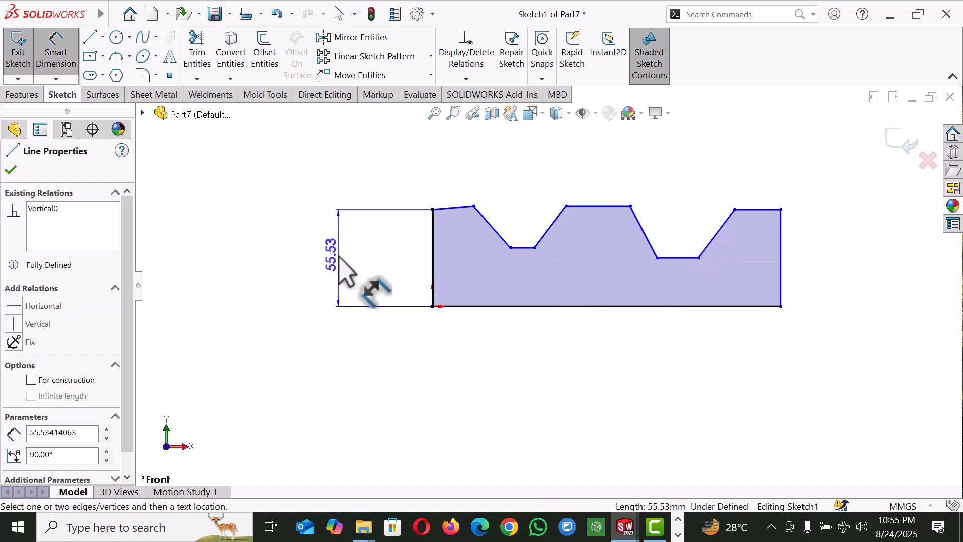
click(370, 281)
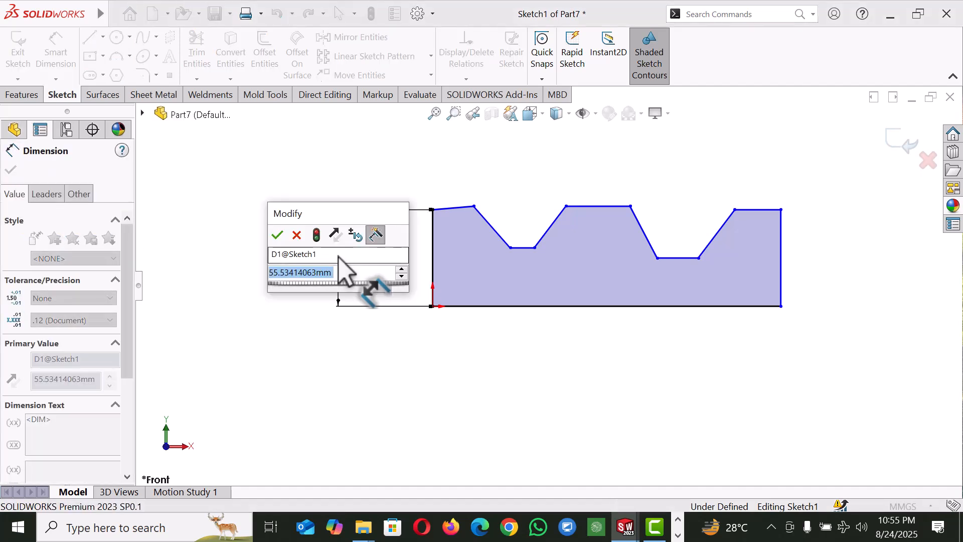
text(50)
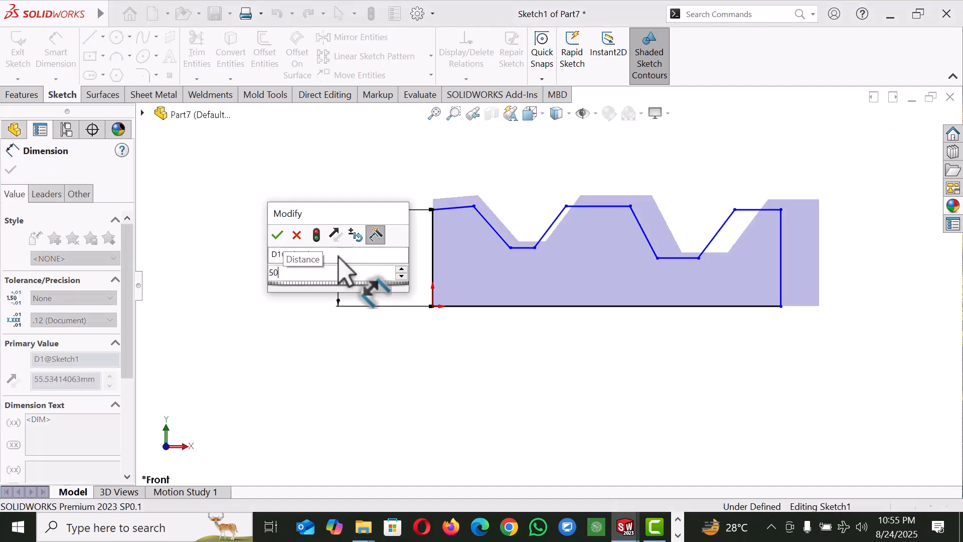
key(Return)
click(511, 182)
right_click(513, 180)
click(544, 222)
Step: Make the short top segment at the profile's left end horizontal
click(461, 207)
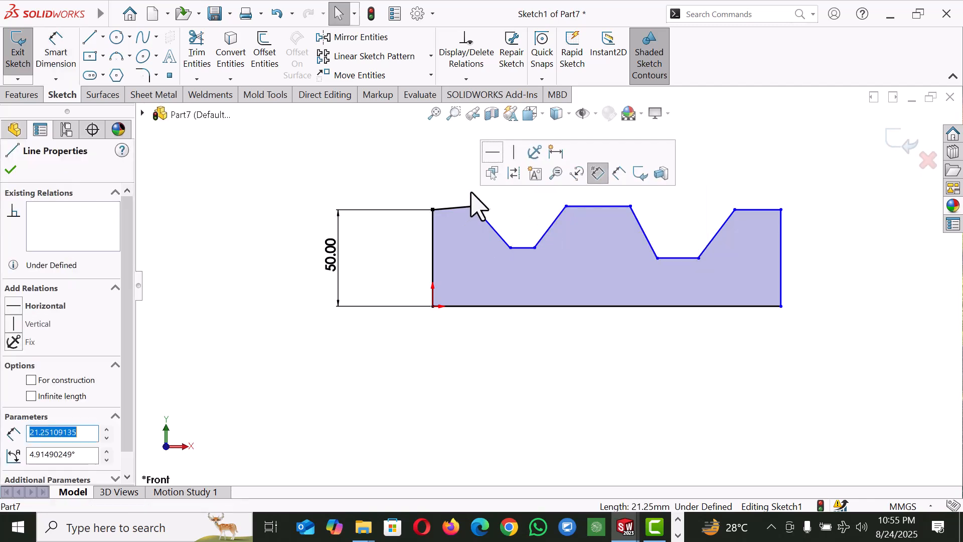
click(492, 151)
click(676, 192)
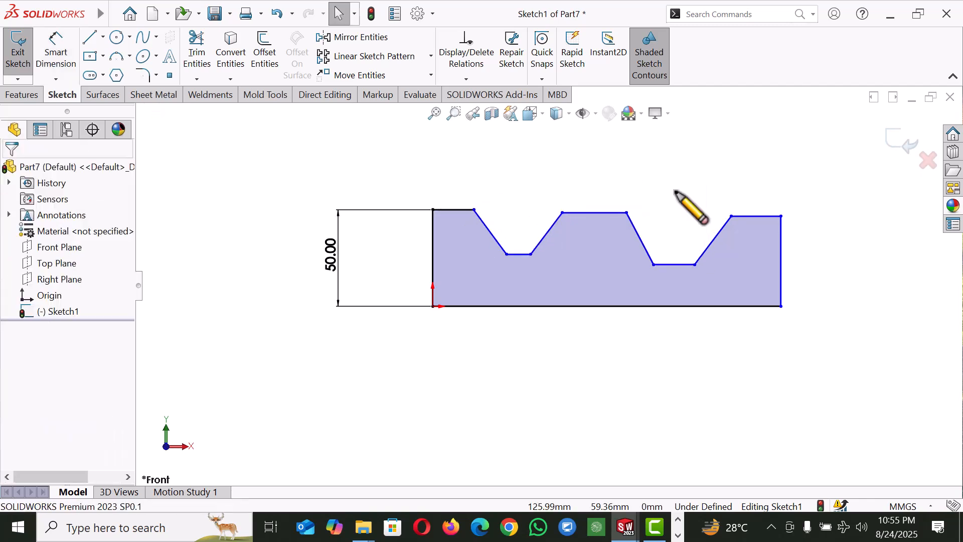
Step: Dimension the leftmost top segment to 10 mm
key(d)
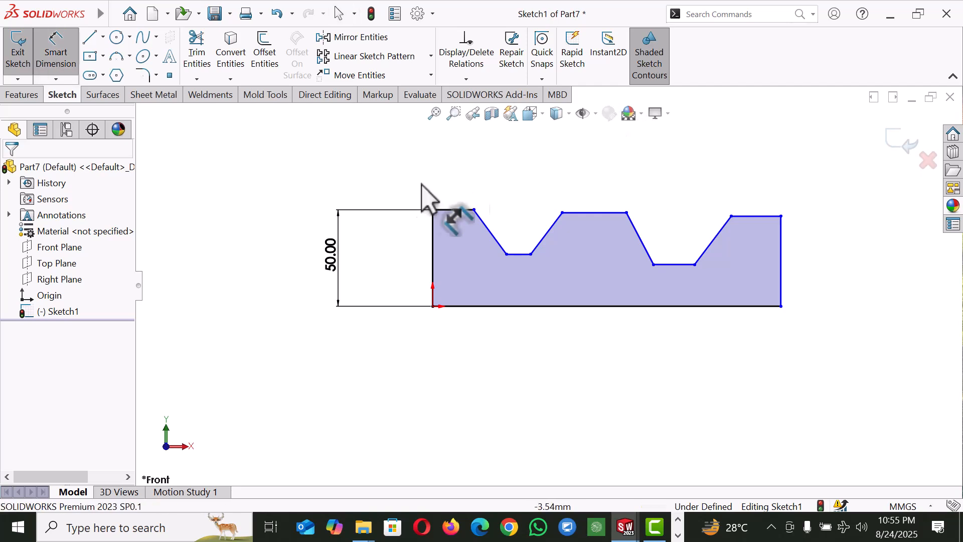
click(462, 209)
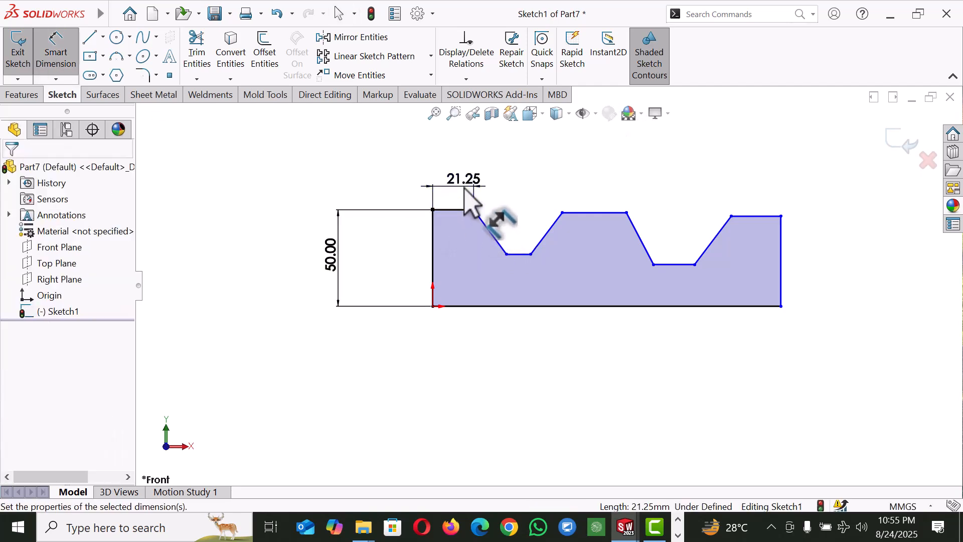
click(466, 189)
text(10)
key(Return)
Step: Dimension the first notch's top opening to 20 mm between its two upper corners
click(453, 209)
click(540, 213)
click(507, 189)
text(2)
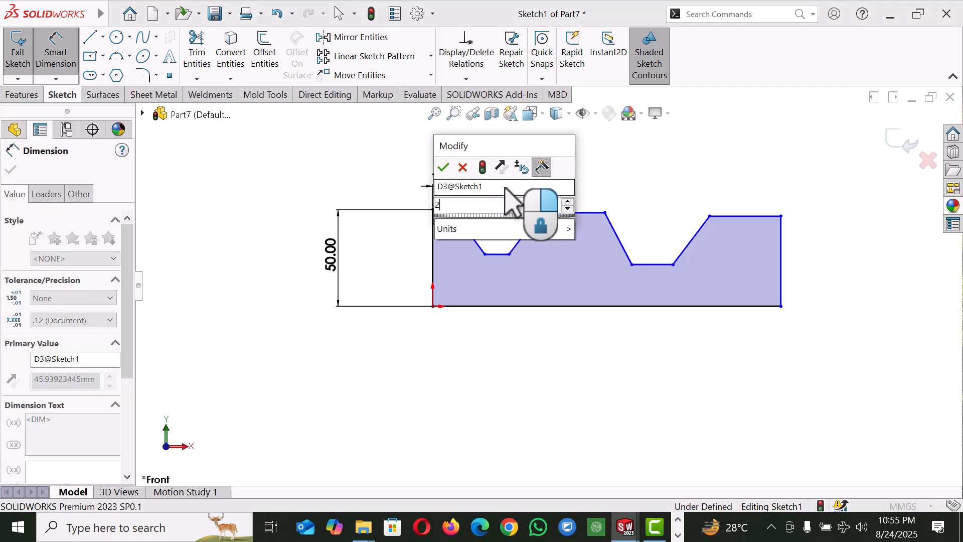
text(0)
key(Return)
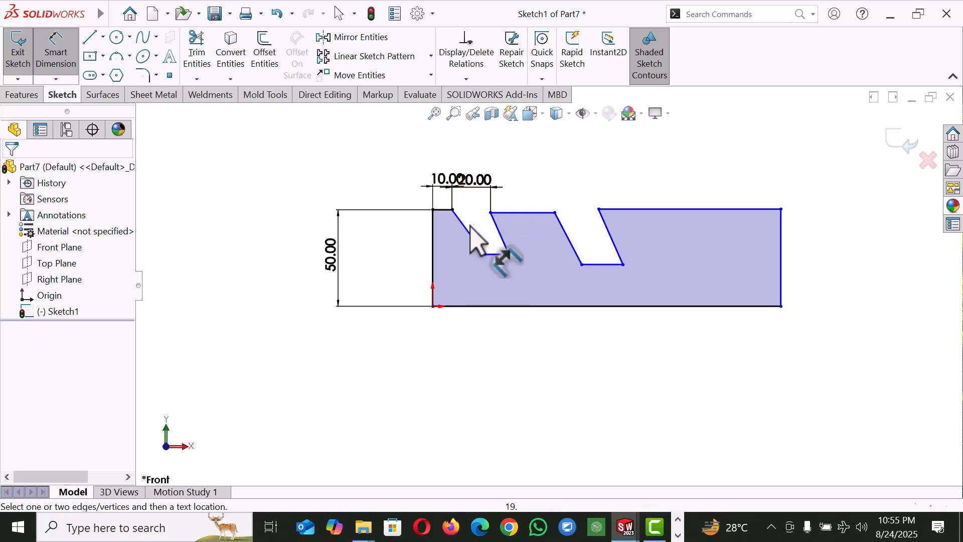
Step: Dimension the first notch's vertical depth to 15 mm from its left sloped side
click(479, 246)
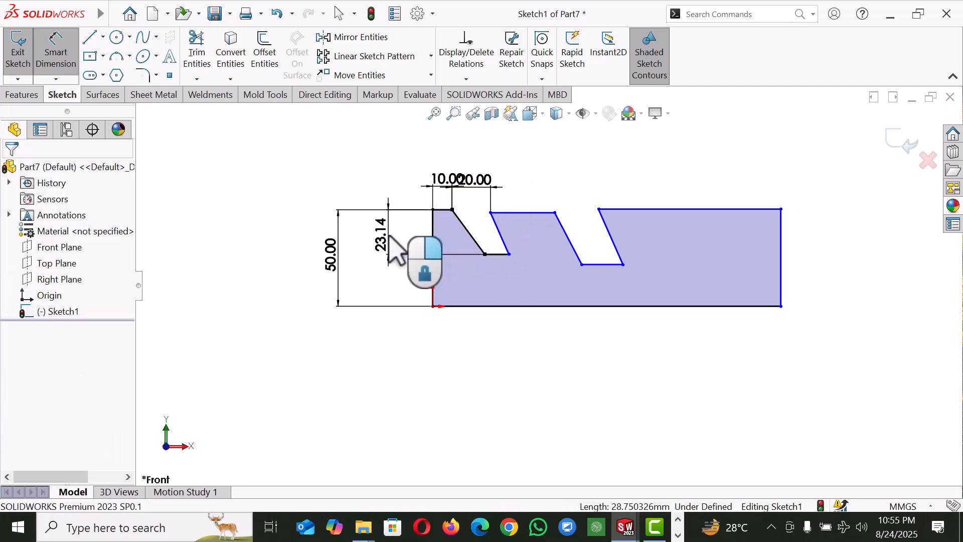
click(391, 236)
text(15)
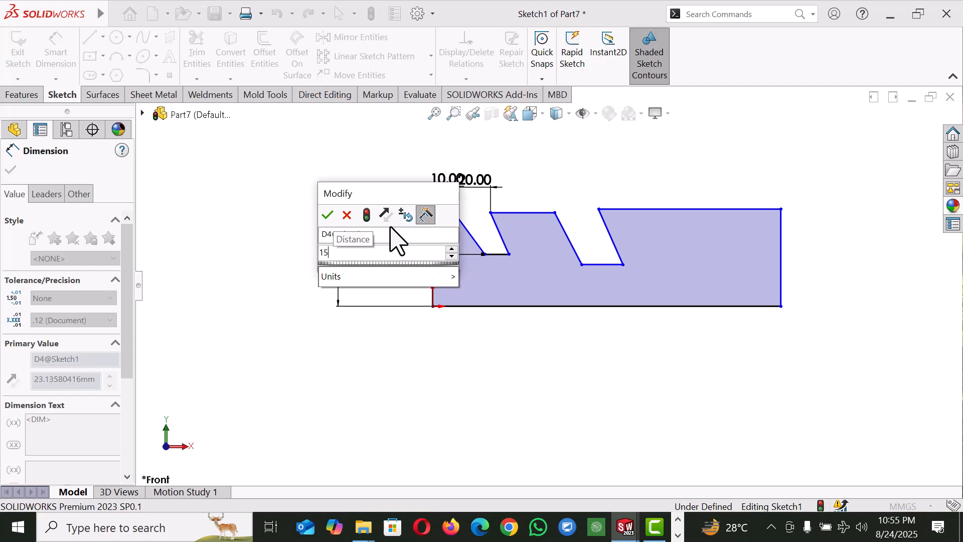
key(Return)
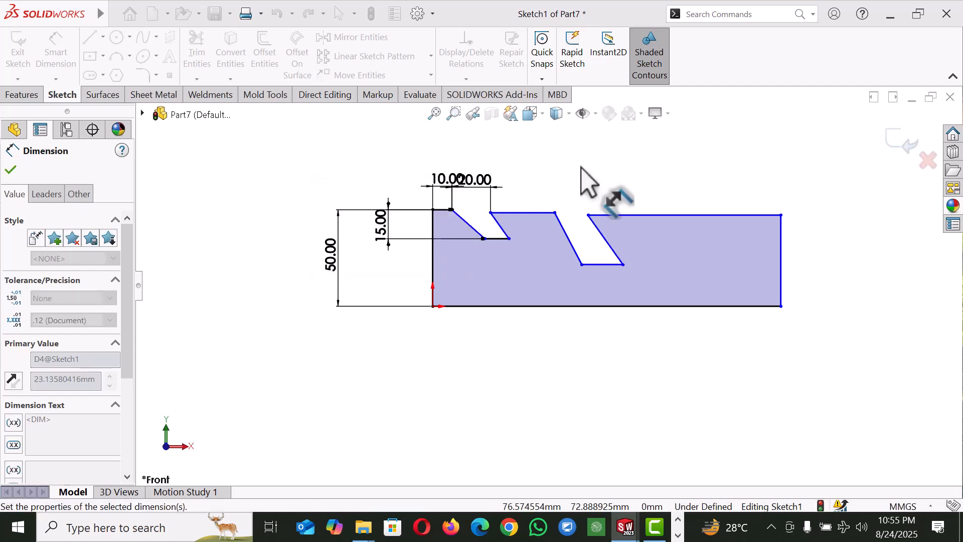
right_click(581, 164)
click(618, 212)
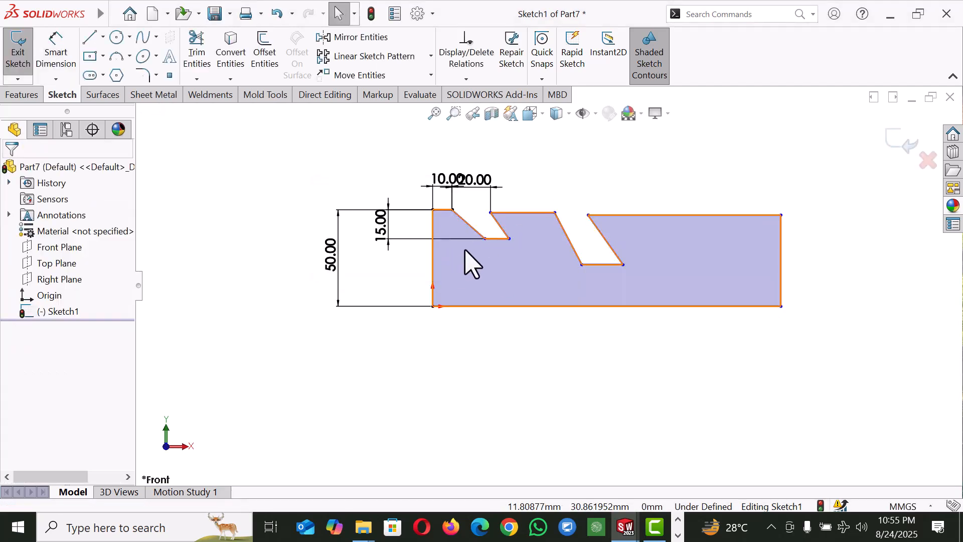
Step: Reposition the first notch's bottom corners so both sides taper inward, with the lower left corner at about X 15.7 mm
scroll(469, 264, down, 3)
drag(522, 237, 449, 245)
click(562, 237)
drag(562, 237, 517, 243)
drag(449, 237, 482, 238)
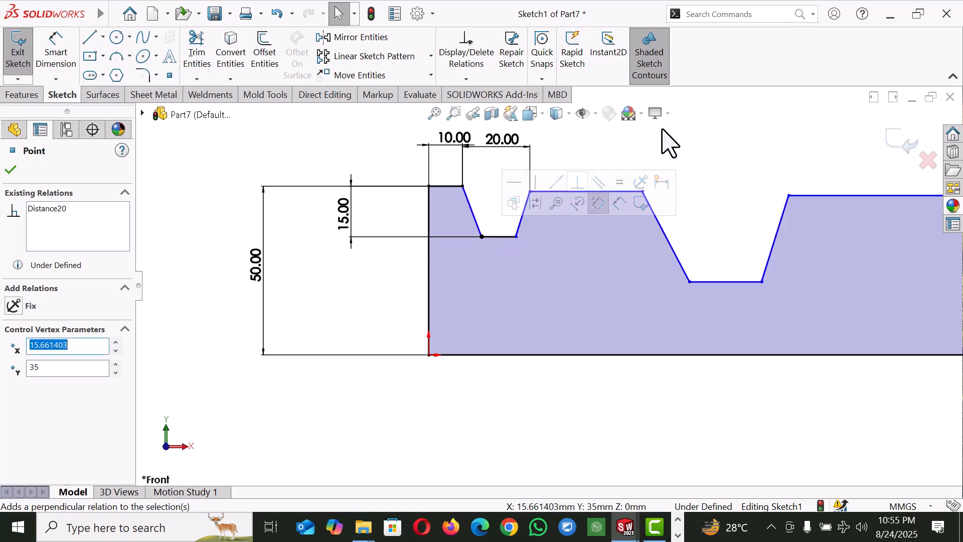
click(649, 169)
Step: Add a horizontal relation between the first notch's two upper corner points
click(463, 186)
ctrl+click(531, 191)
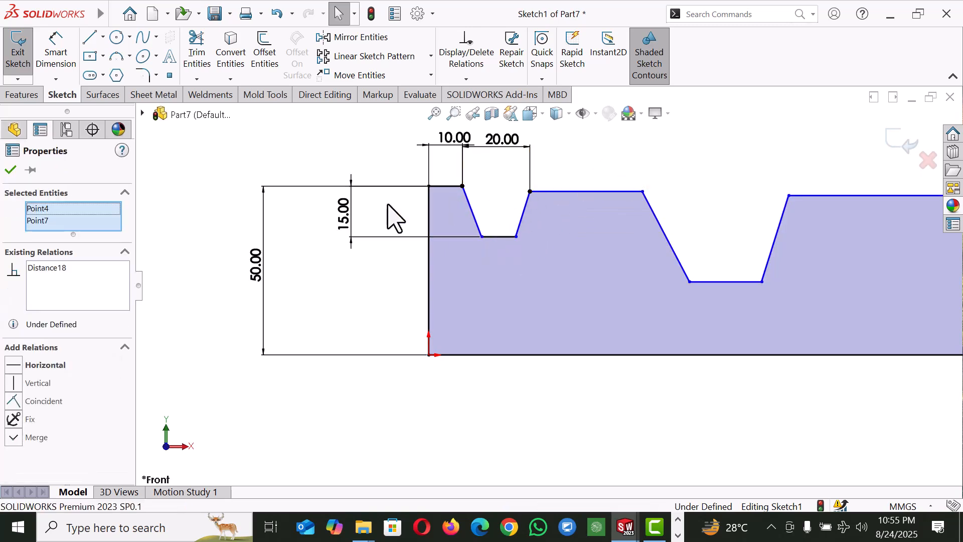
click(14, 371)
click(652, 168)
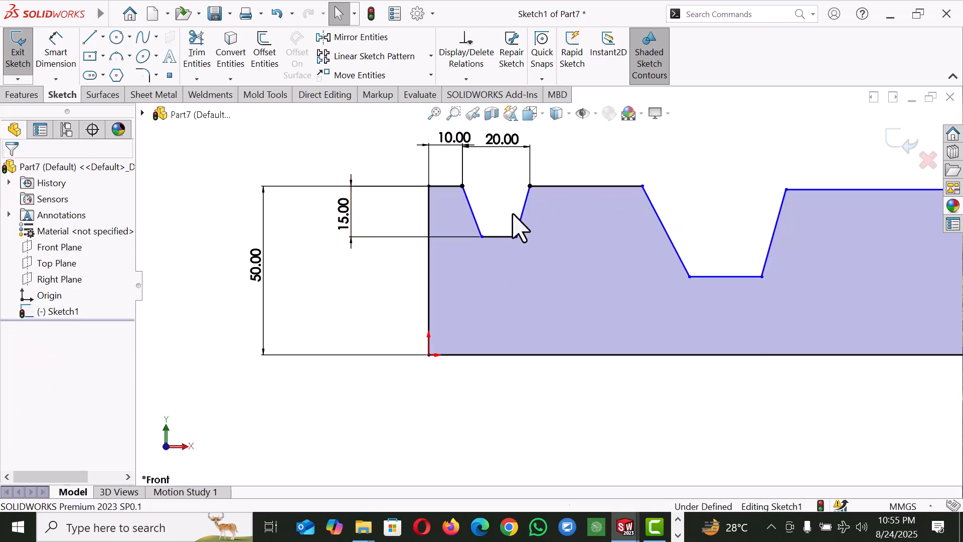
Step: Add an equal relation between the first notch's two sloped sides
click(525, 215)
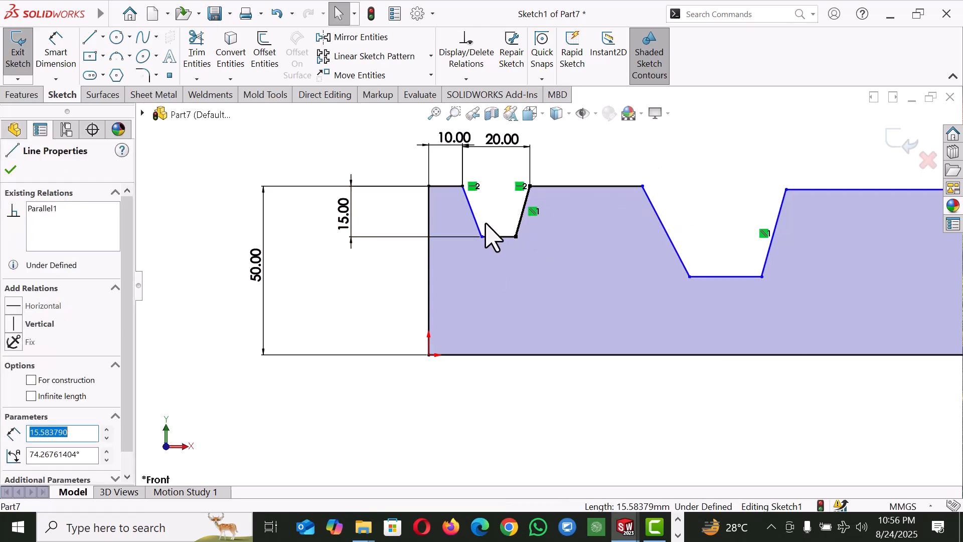
ctrl+click(479, 226)
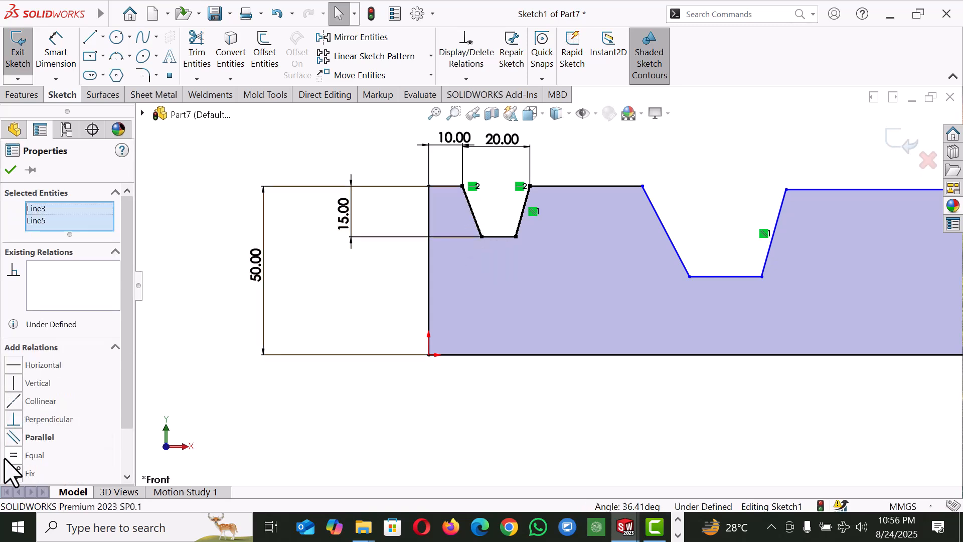
click(346, 447)
Step: Dimension the first notch's bottom line to 10 mm
right_drag(412, 438, 460, 331)
click(503, 237)
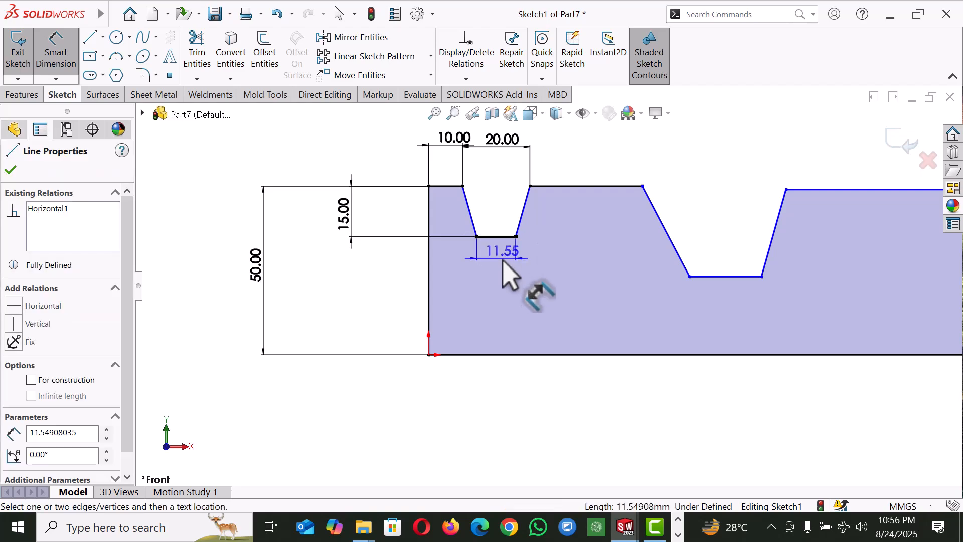
click(505, 260)
text(10)
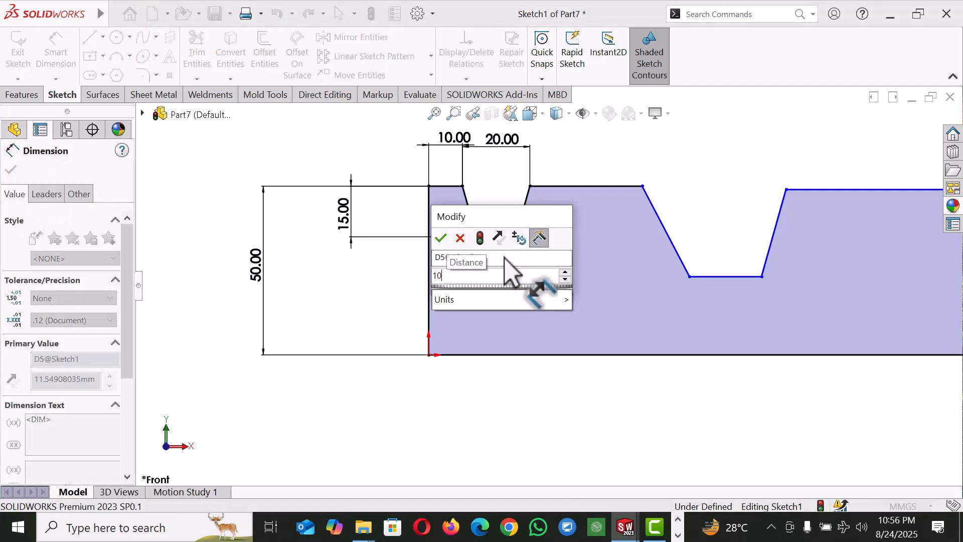
key(Return)
right_click(683, 166)
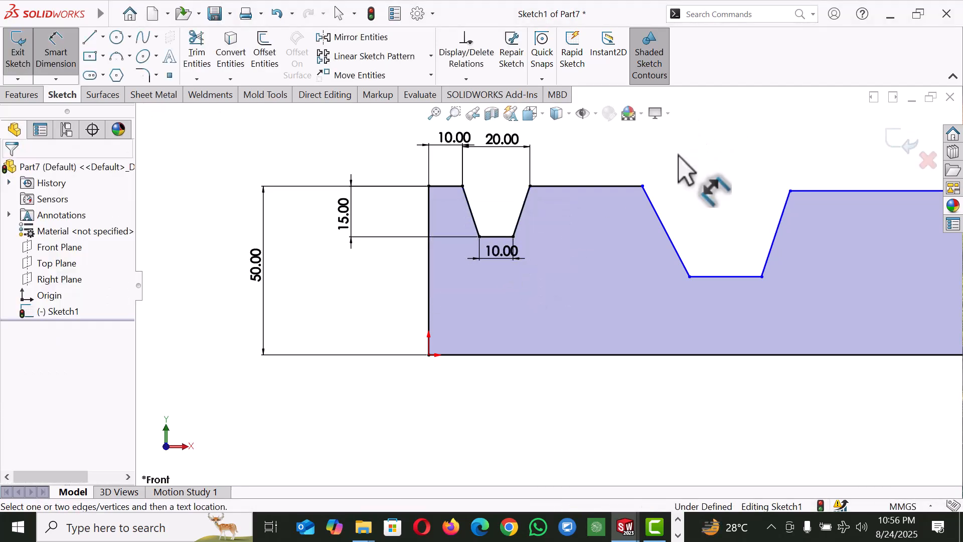
Step: Add an equal relation between the top edge segment before the first notch and the one after the second notch
click(714, 202)
key(z)
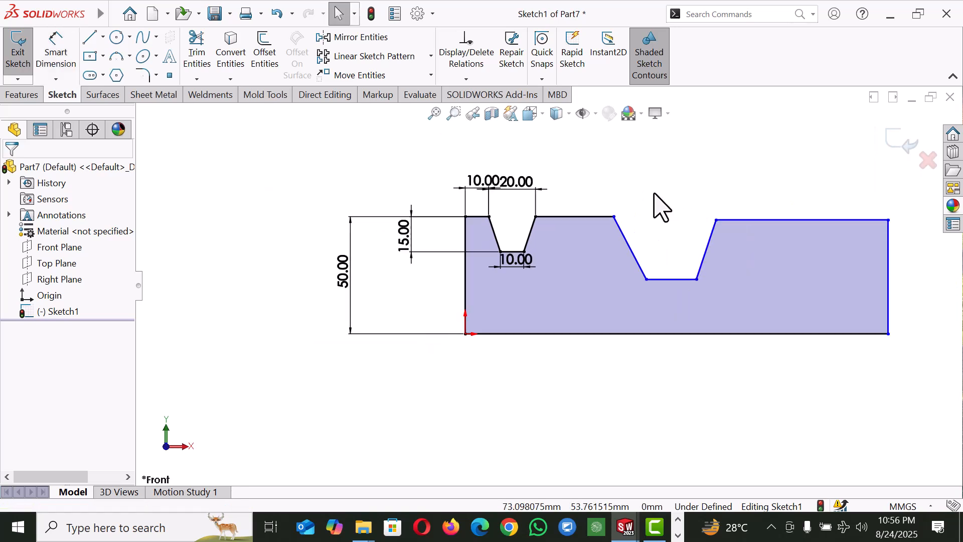
click(480, 217)
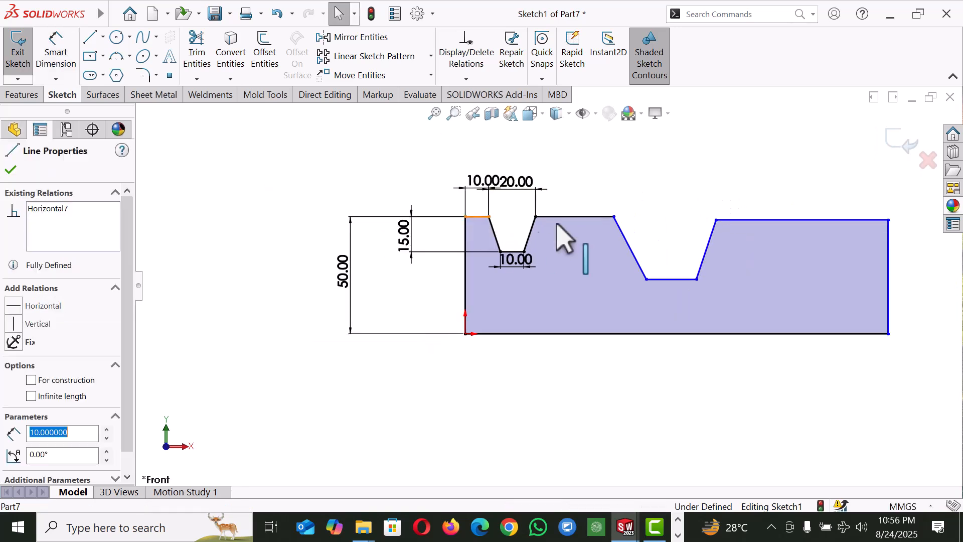
ctrl+click(845, 220)
click(14, 455)
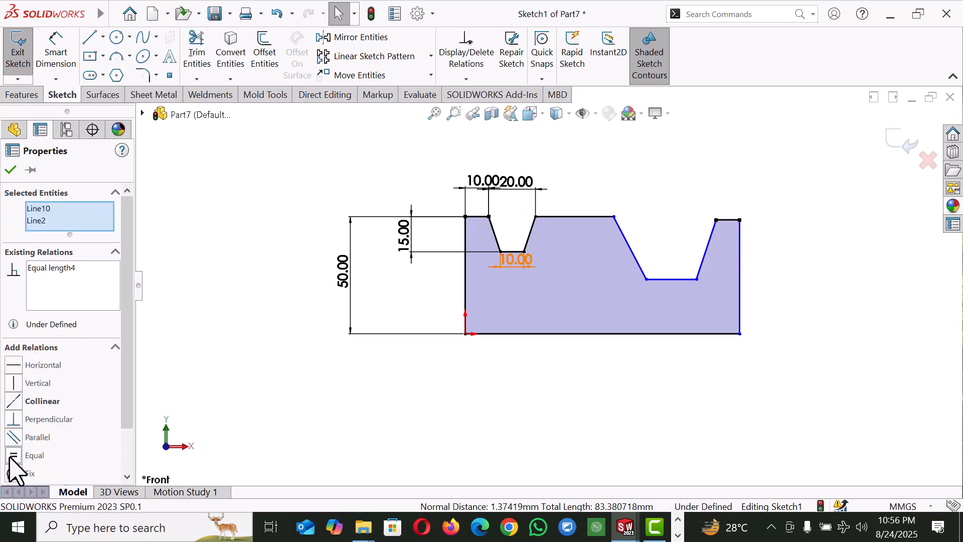
click(611, 455)
Step: Dimension the profile's bottom line to 100 mm
right_drag(613, 455, 647, 323)
click(612, 333)
click(598, 375)
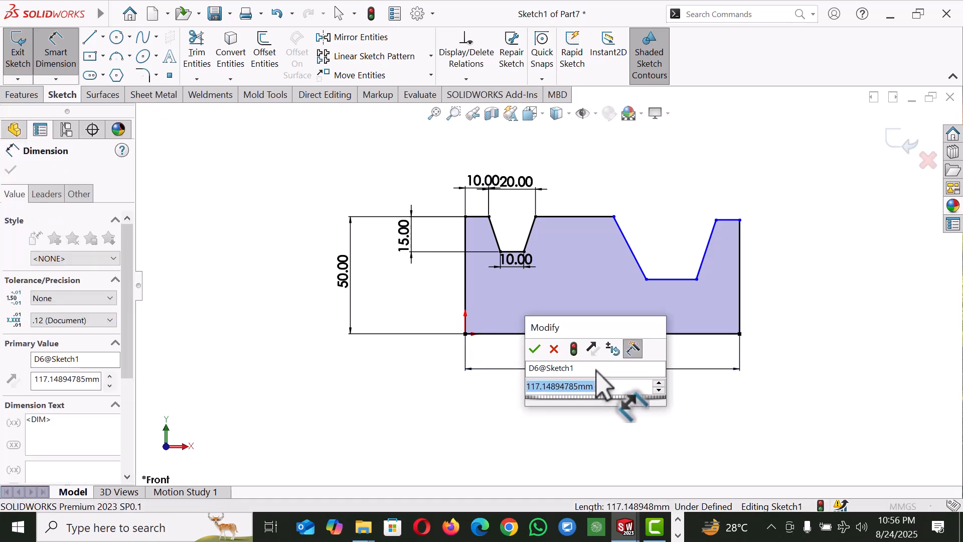
text(100)
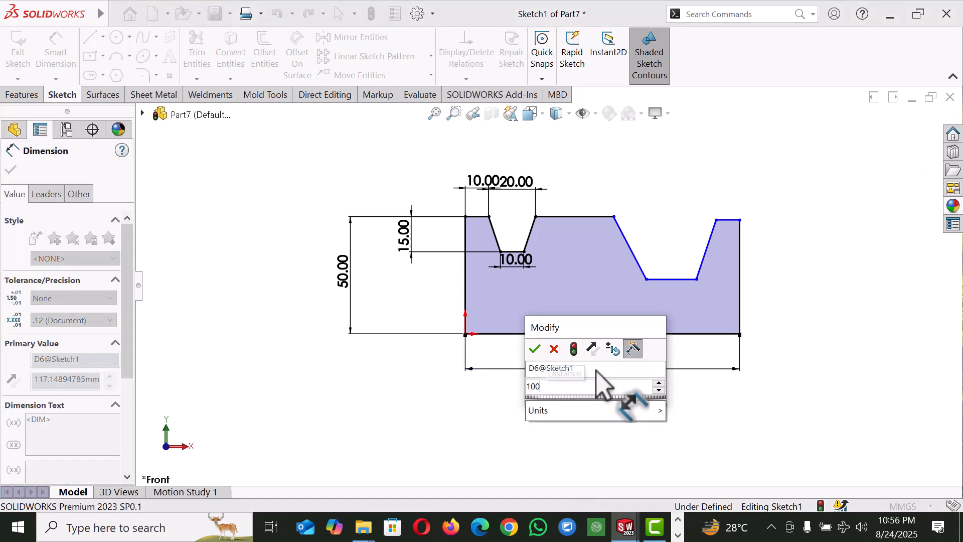
key(Return)
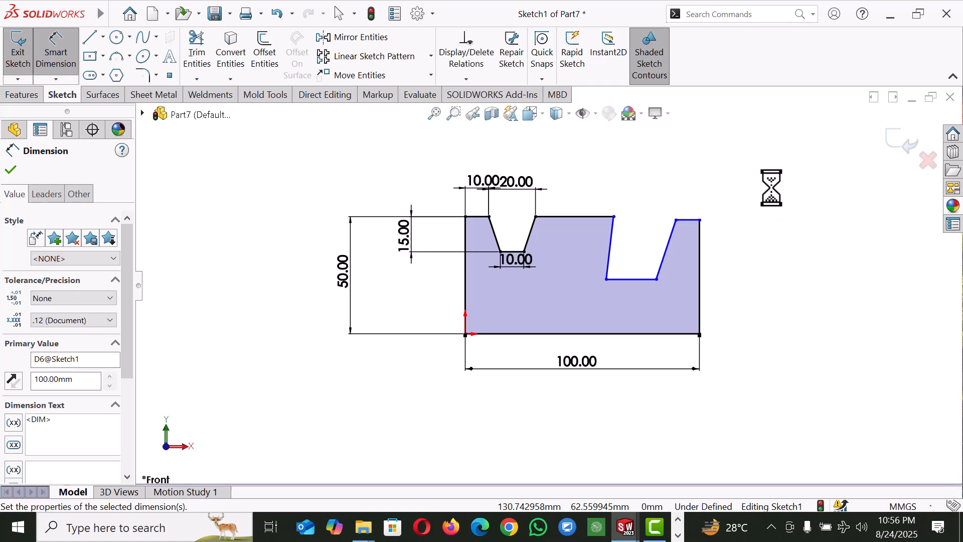
right_click(771, 188)
click(807, 240)
Step: Move the second notch's upper left corner outward, and make both of its sides equal in length to the first notch's right side
scroll(607, 200, down, 2)
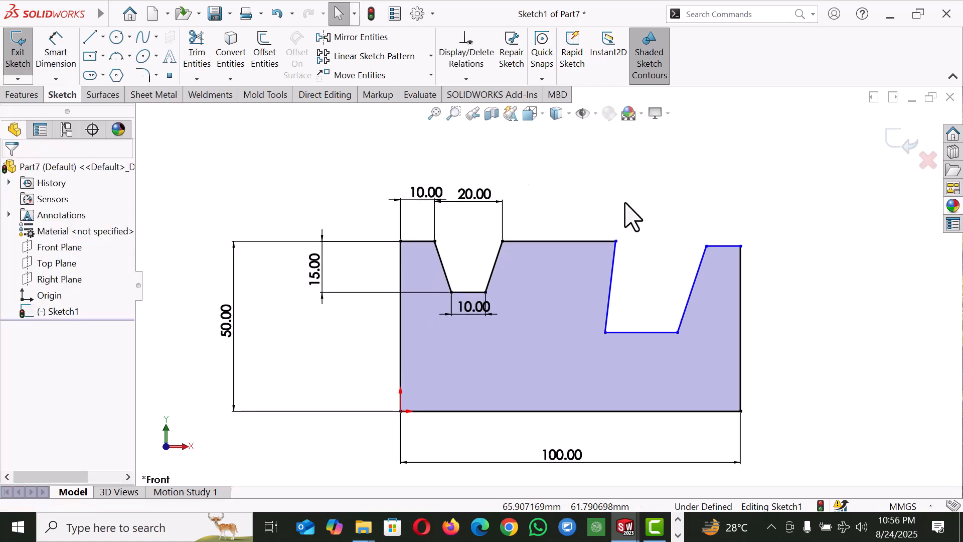
drag(616, 241, 569, 241)
click(672, 275)
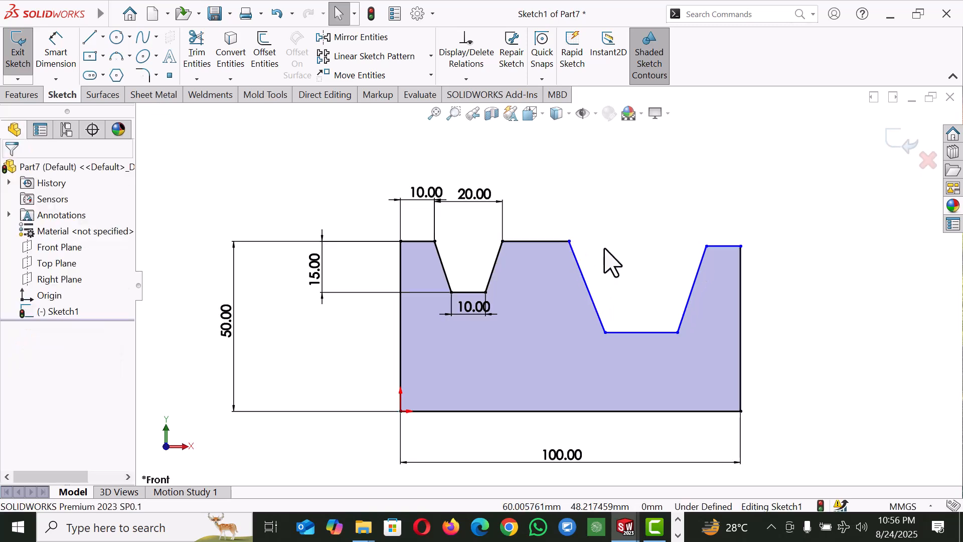
click(498, 252)
ctrl+click(580, 269)
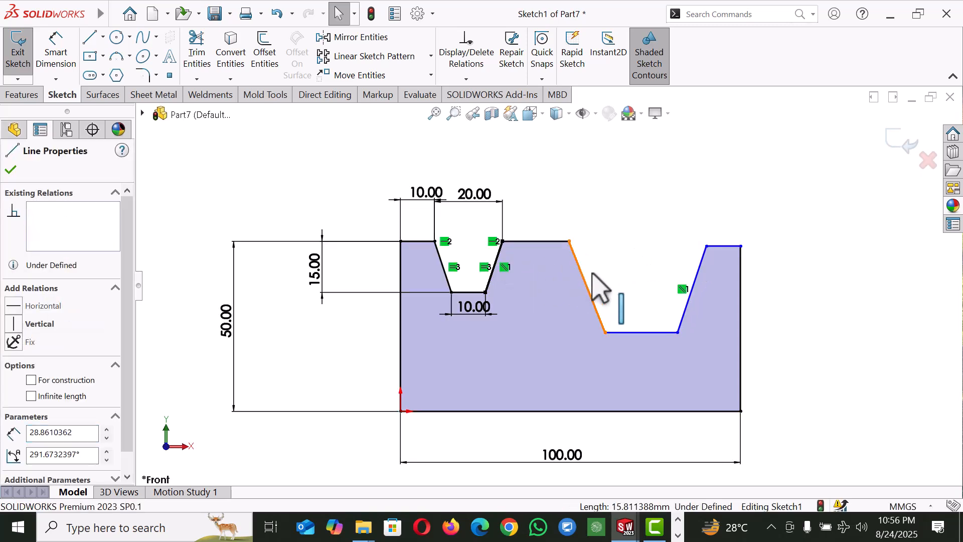
ctrl+click(687, 308)
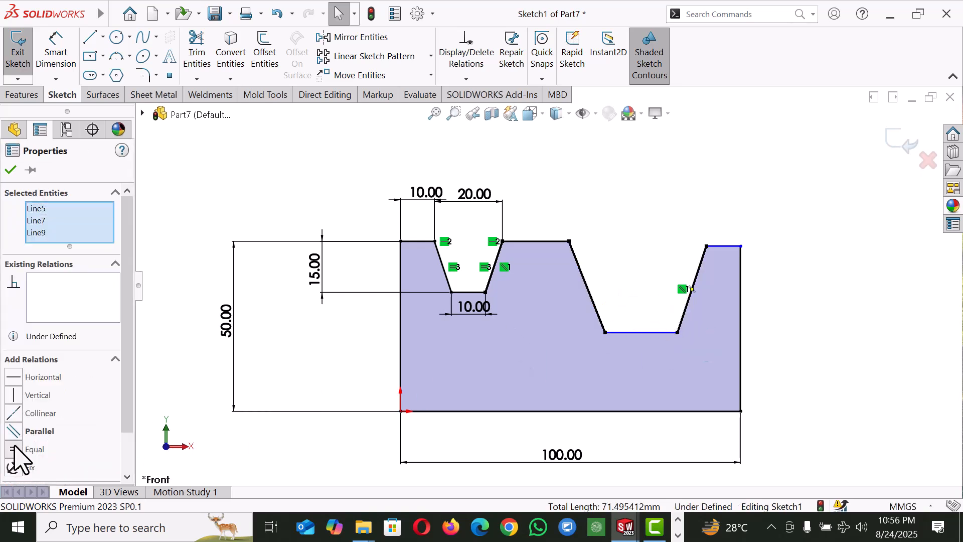
click(15, 448)
click(694, 175)
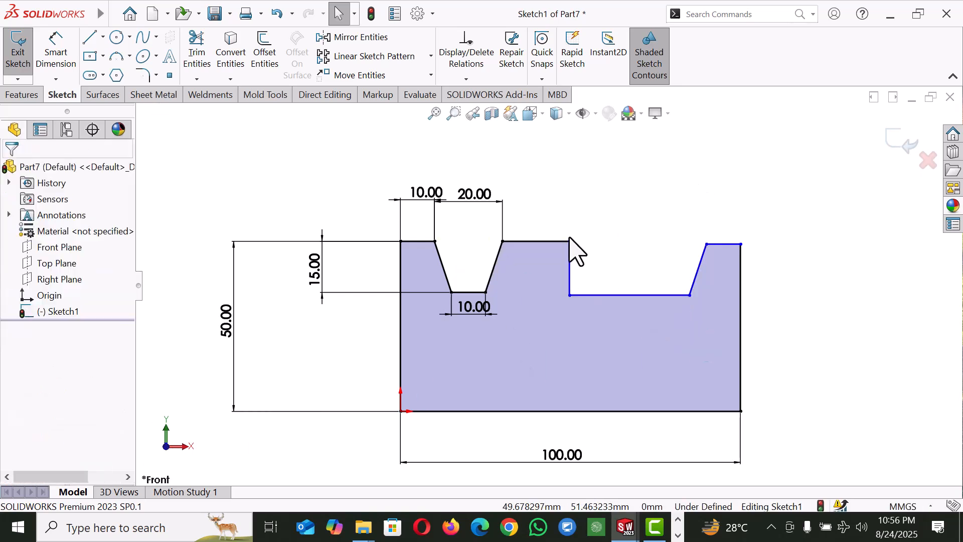
Step: Reposition the second notch's left corners to slope inward, lower corner at about X 53.8 mm, and make its bottom line equal to the first notch's
drag(570, 242, 541, 241)
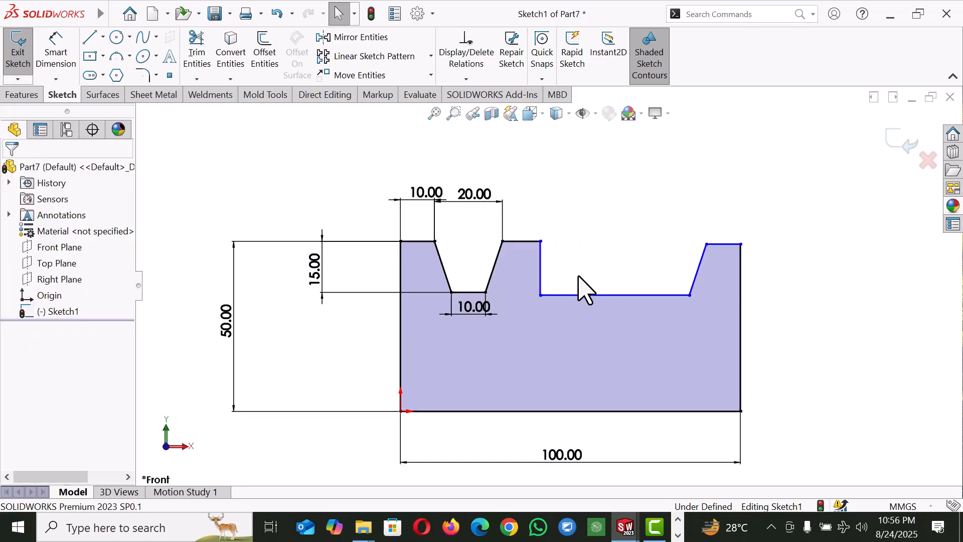
drag(541, 295, 583, 292)
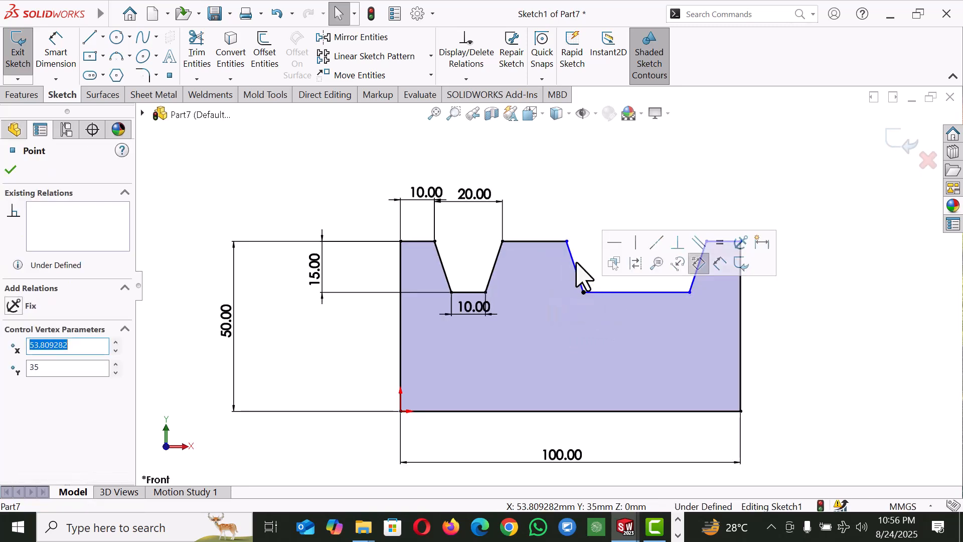
click(477, 292)
ctrl+click(631, 292)
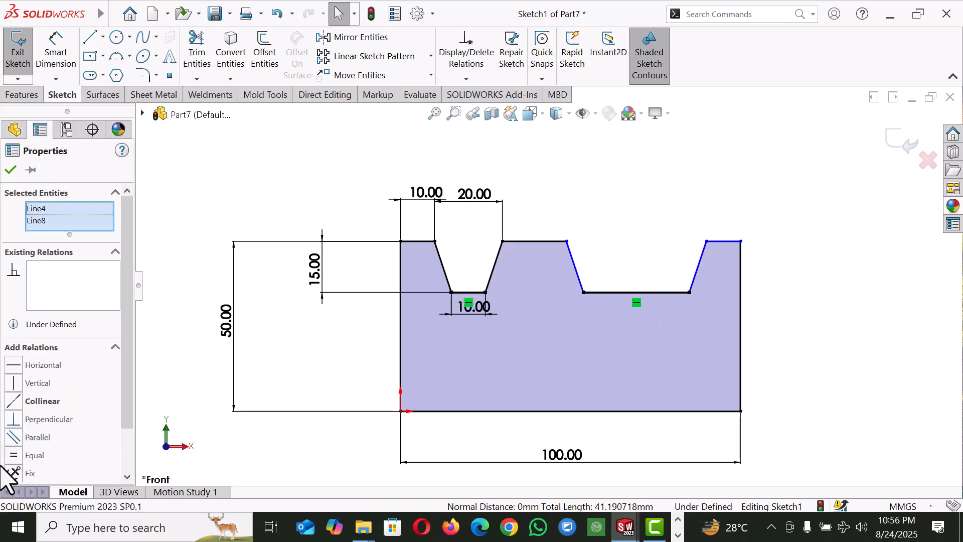
click(12, 455)
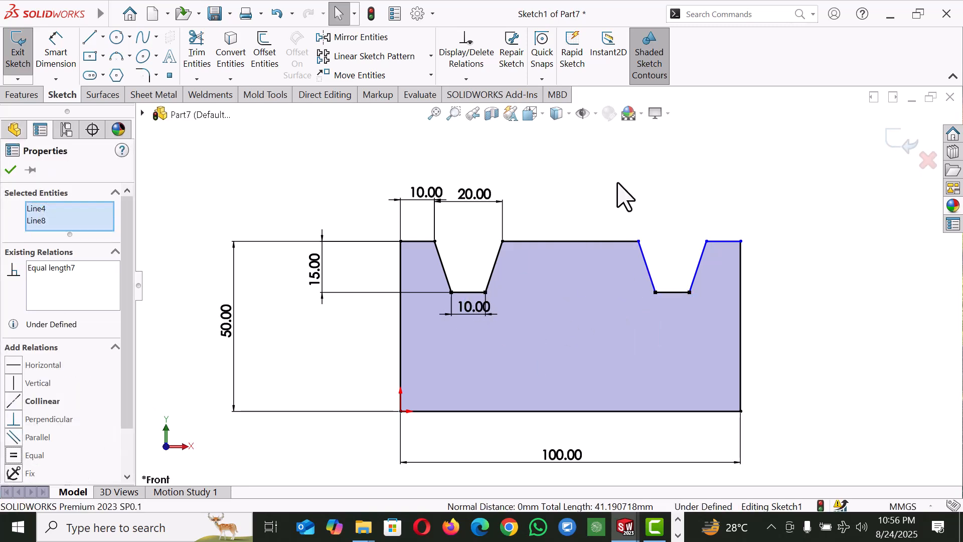
click(627, 199)
Step: Add a horizontal relation between the second notch's two upper corner points
drag(707, 242, 636, 251)
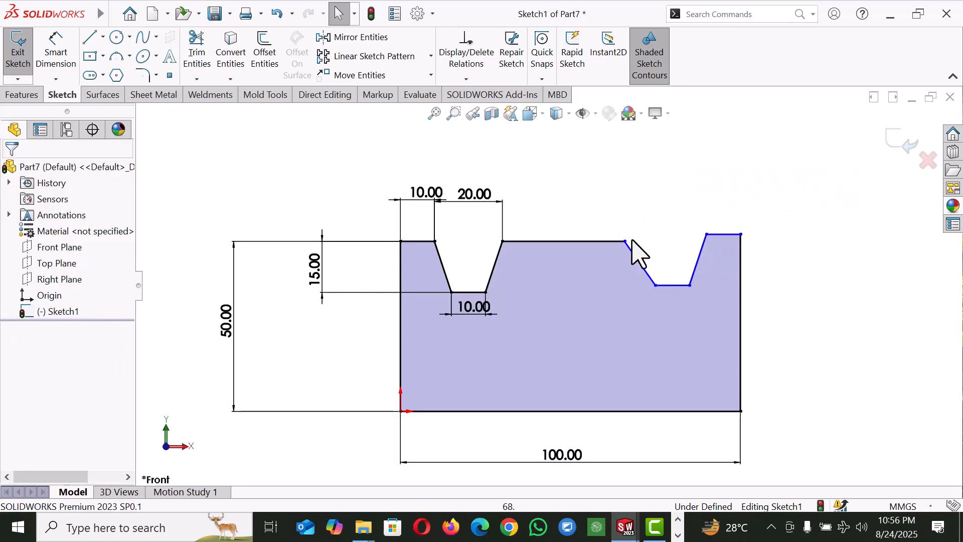
click(625, 241)
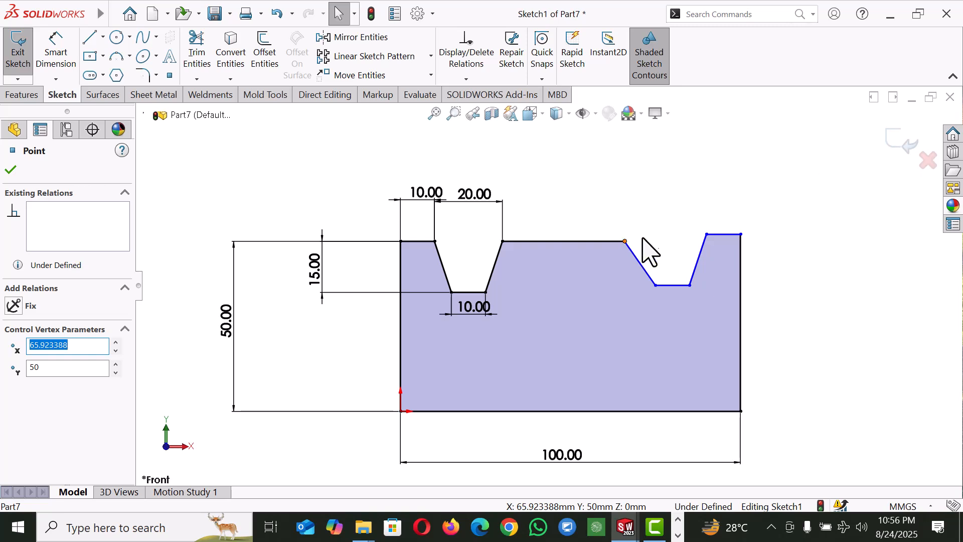
ctrl+click(707, 234)
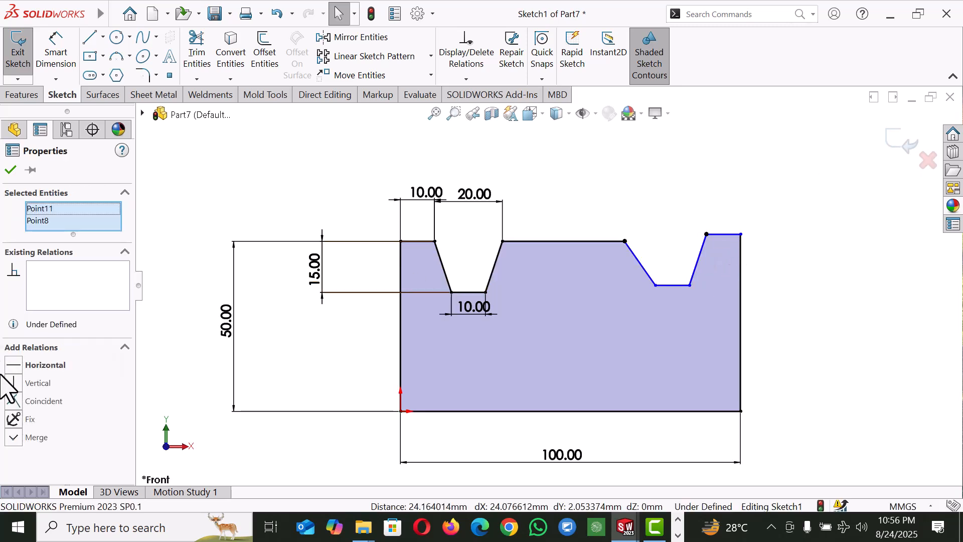
click(19, 365)
click(695, 187)
scroll(696, 196, up, 2)
scroll(696, 196, down, 1)
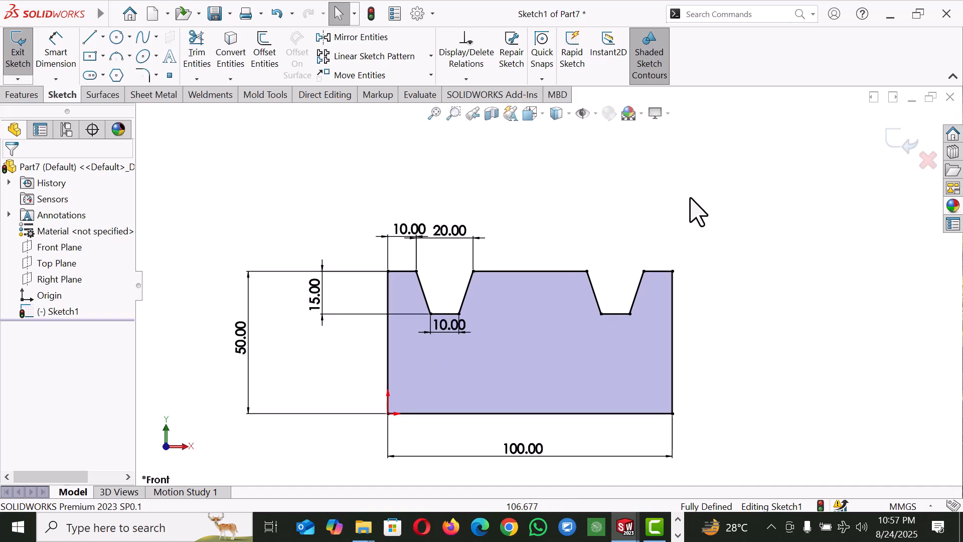
Step: Set the first notch's offset from the block's left edge to 20 mm
double_click(407, 230)
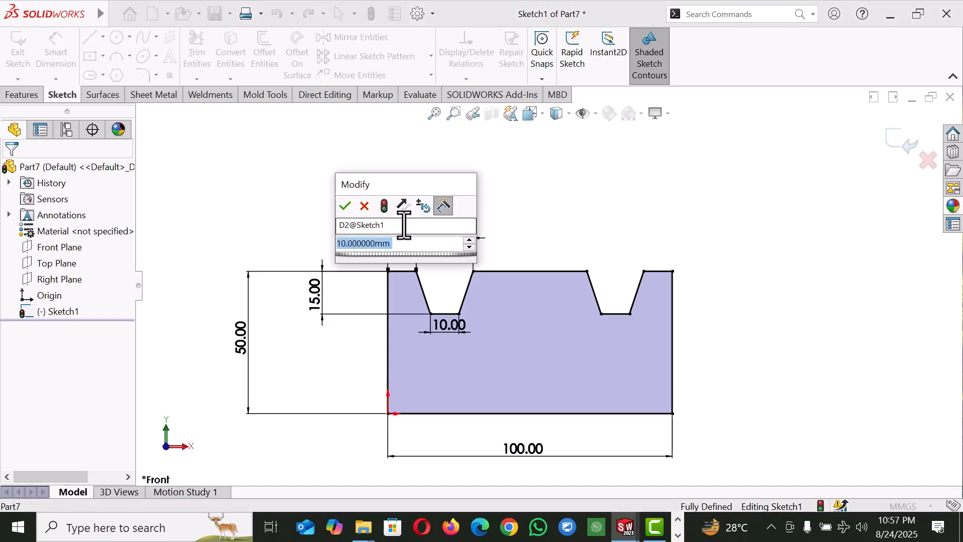
text(20)
key(Return)
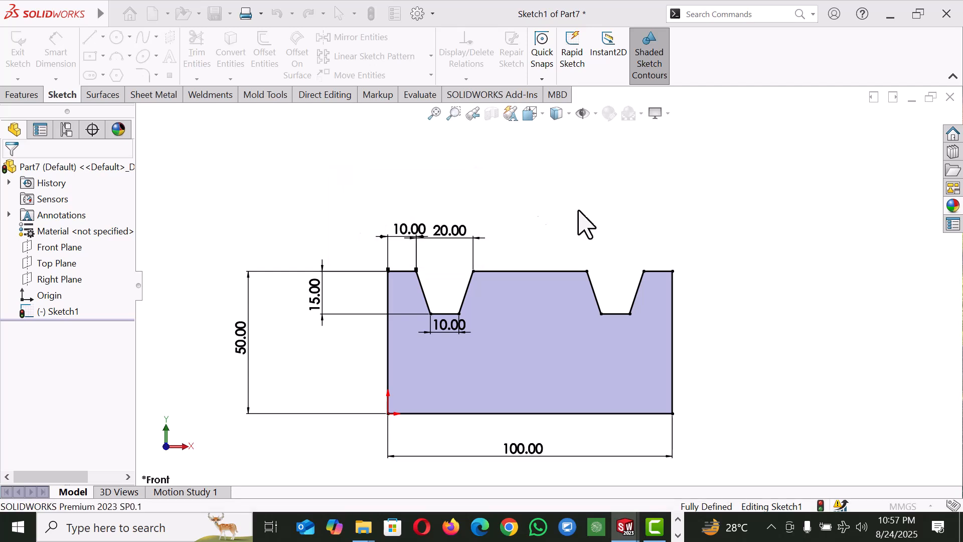
click(655, 206)
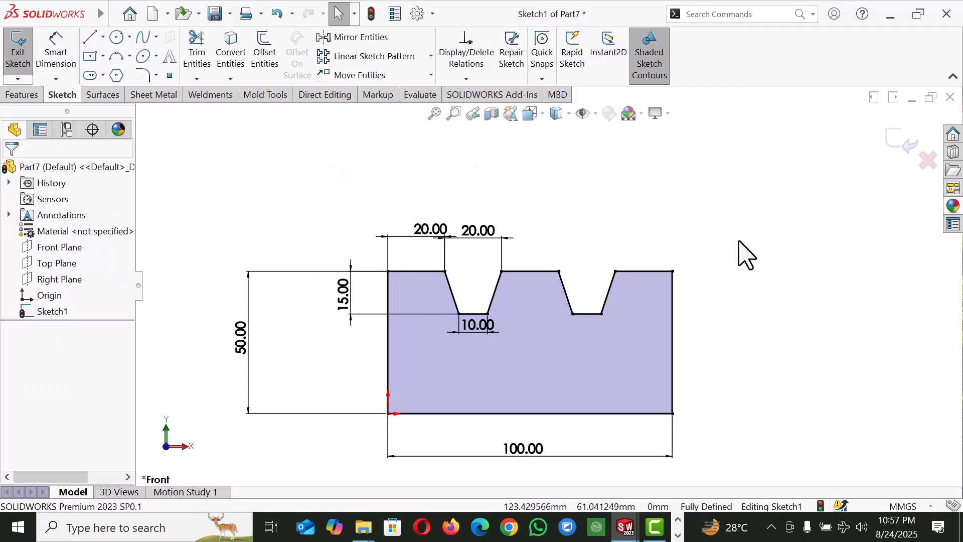
Step: Move the first notch's left offset dimension higher above the profile and set it to 15 mm
drag(402, 236, 414, 204)
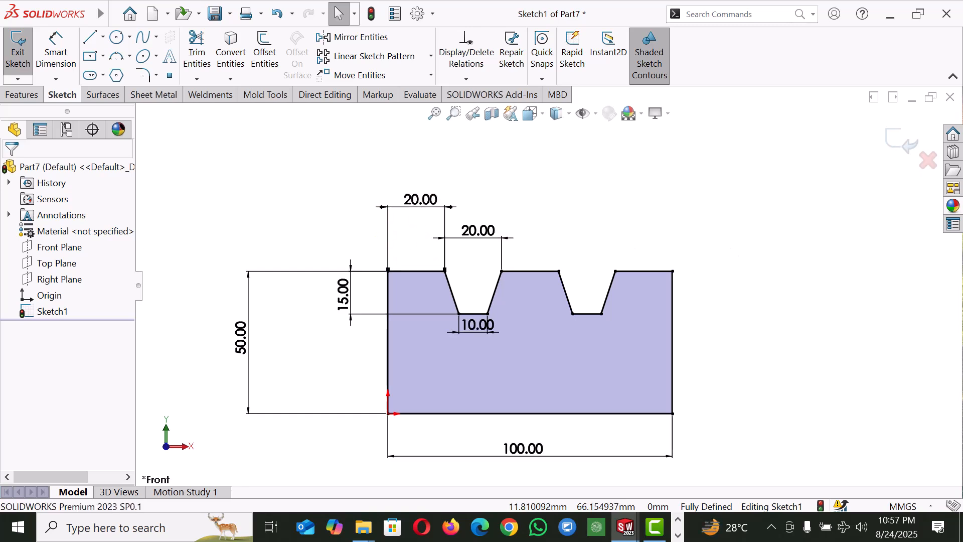
double_click(421, 199)
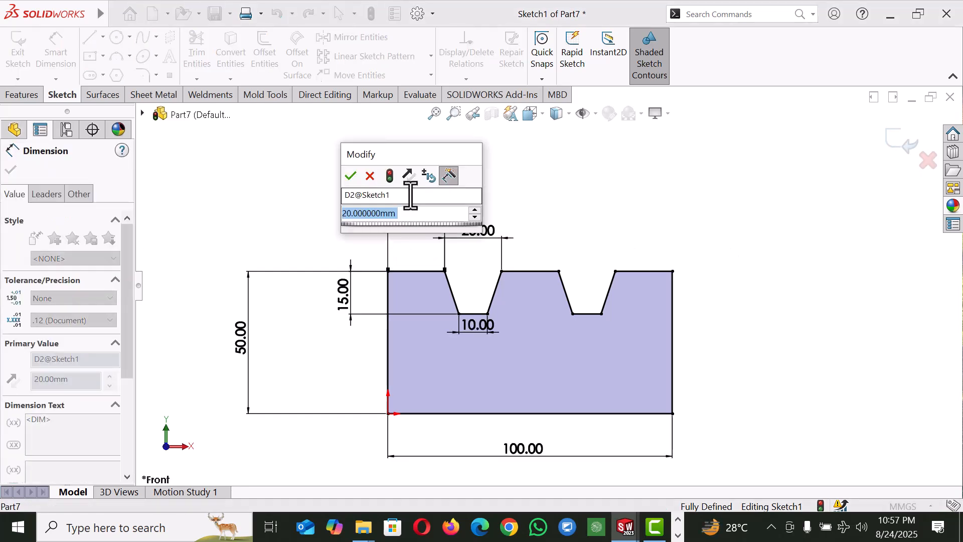
text(15)
key(Return)
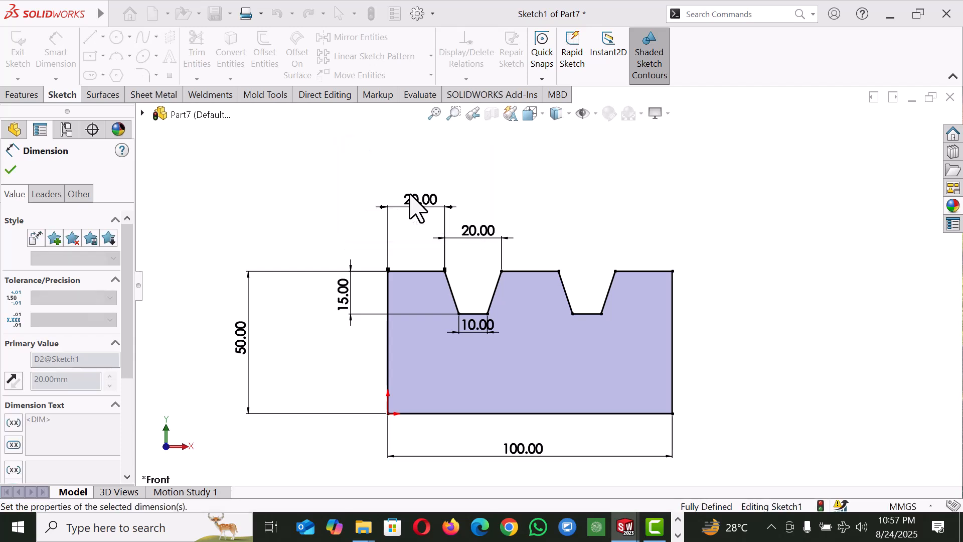
click(649, 205)
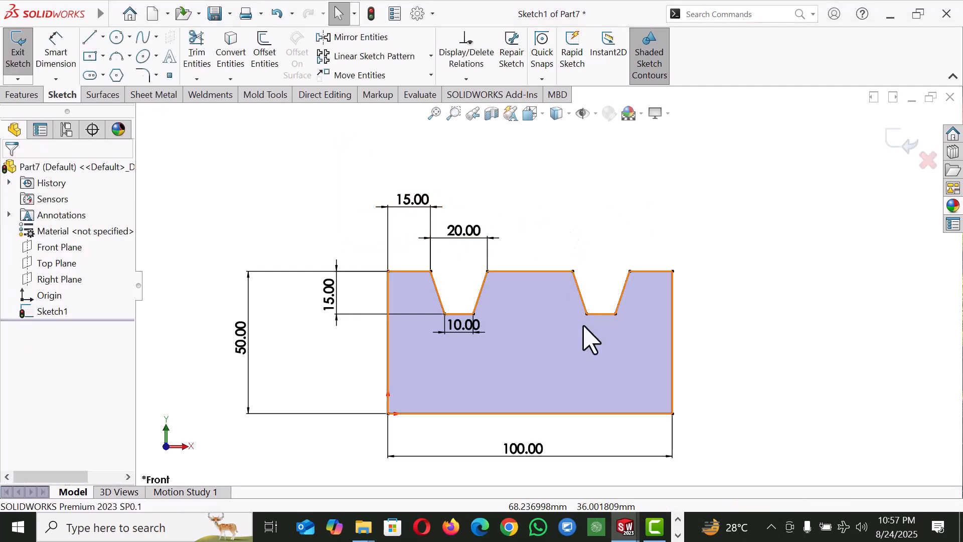
Step: Set the bottom line's length to 90 mm and move the first notch's bottom-width dimension lower, with its text to the right
double_click(531, 453)
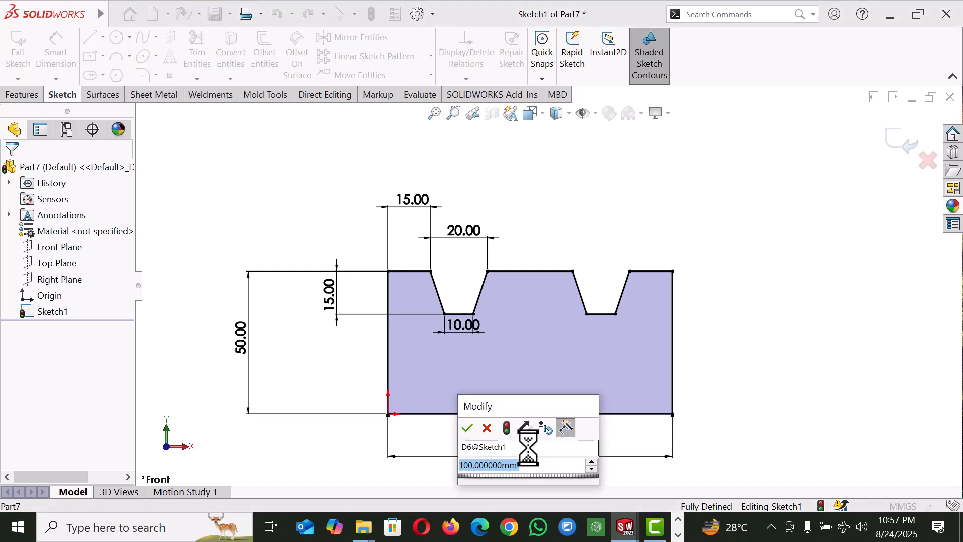
key(Return)
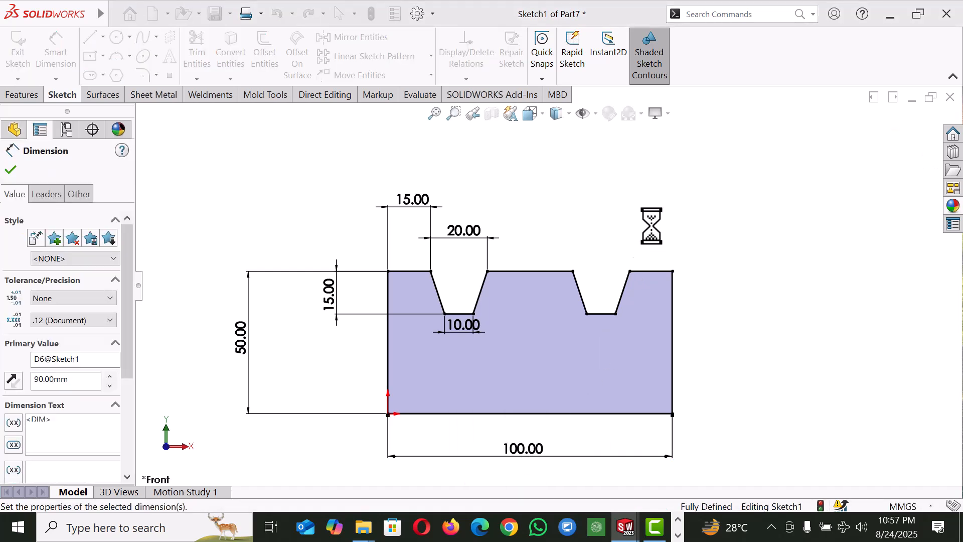
click(663, 203)
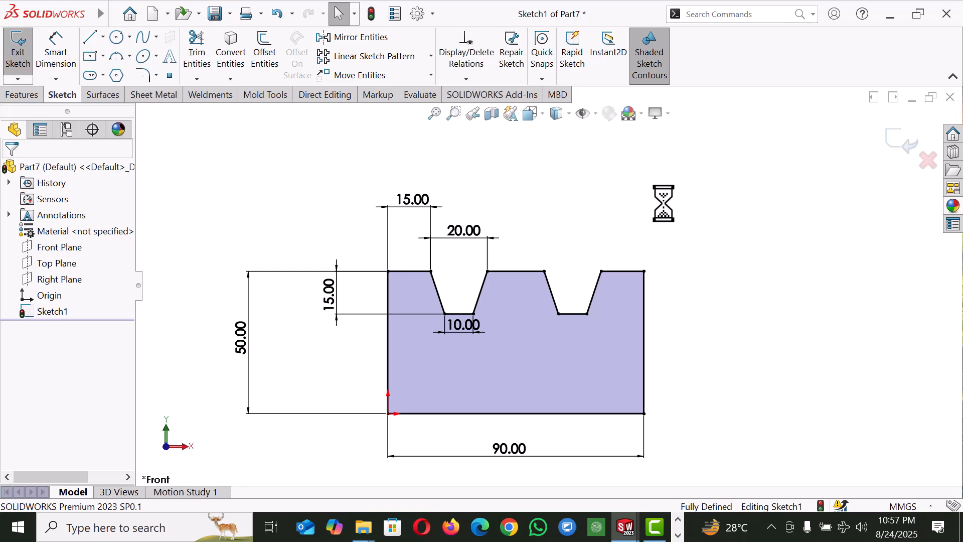
drag(473, 329, 502, 348)
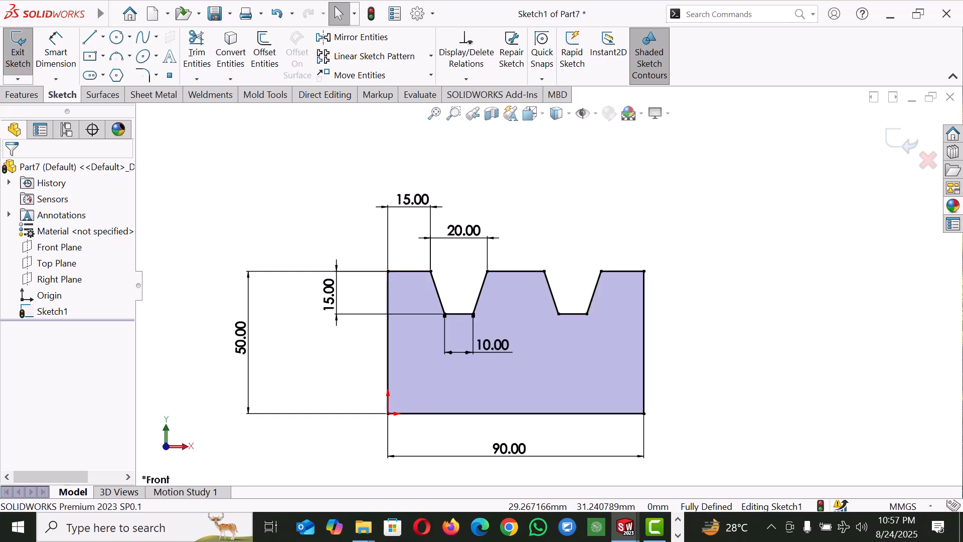
click(748, 297)
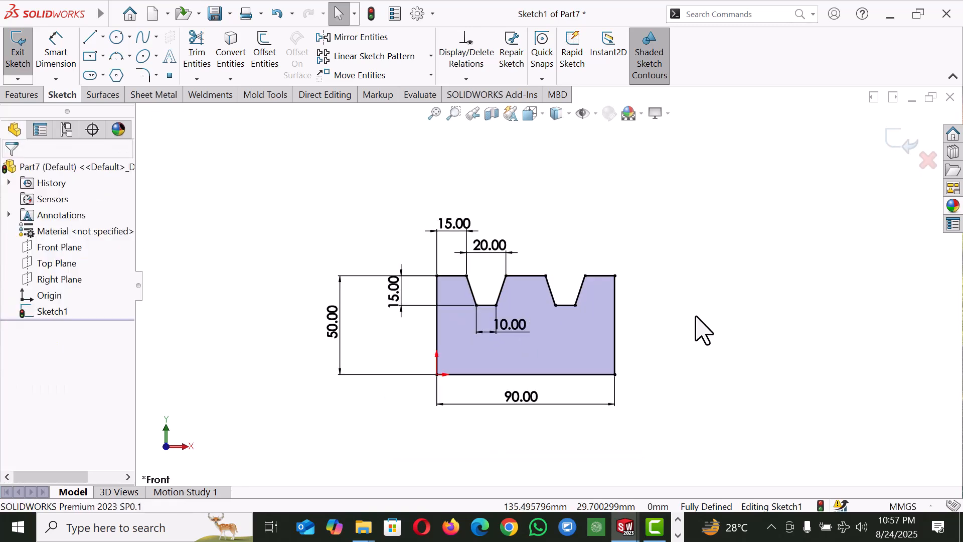
Step: Delete the profile's bottom line and shorten the right vertical line by raising its lower endpoint about halfway up
scroll(702, 329, up, 1)
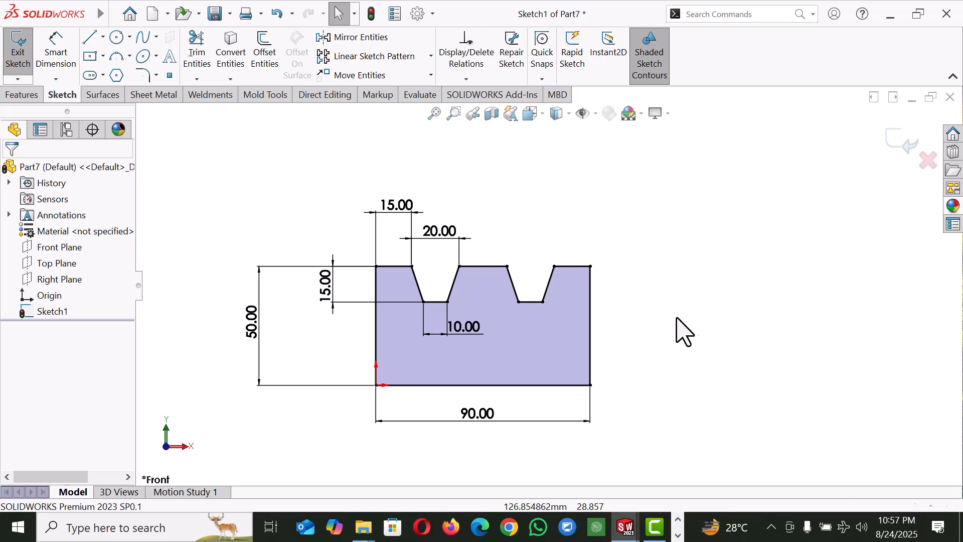
click(579, 386)
key(Delete)
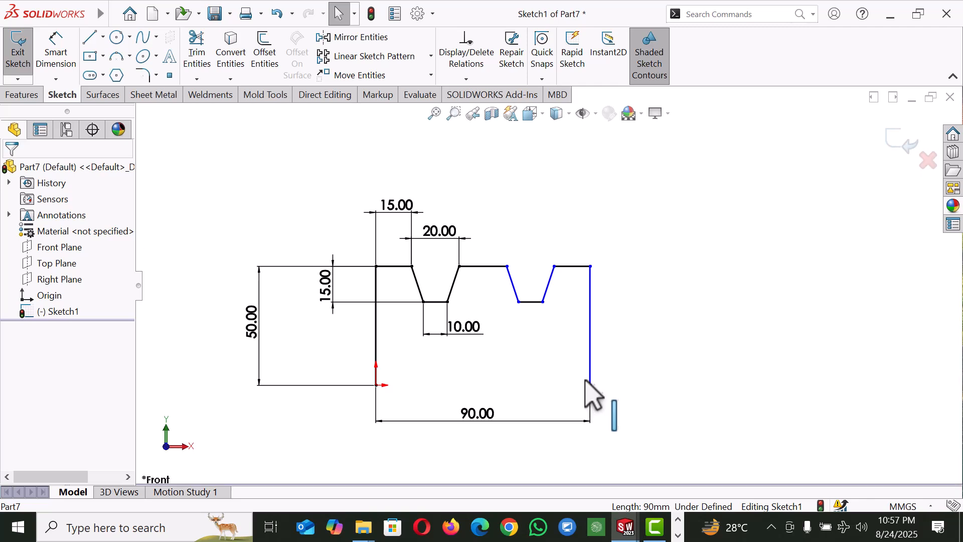
drag(591, 386, 594, 327)
key(l)
right_click(718, 373)
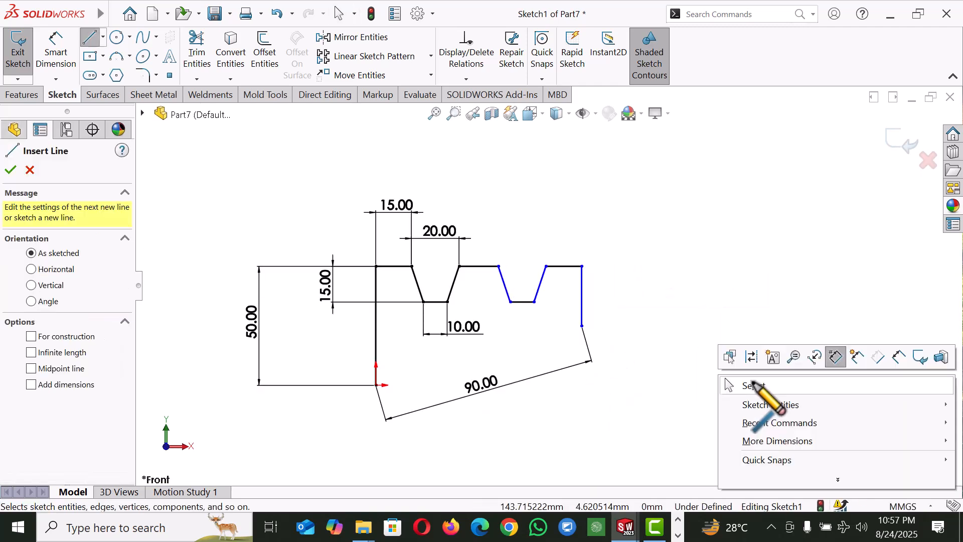
click(730, 384)
Step: Delete the slanted 90 mm dimension and redraw the lower outline with a rectangular right-side slot about 36 mm deep, closing at the origin
click(540, 375)
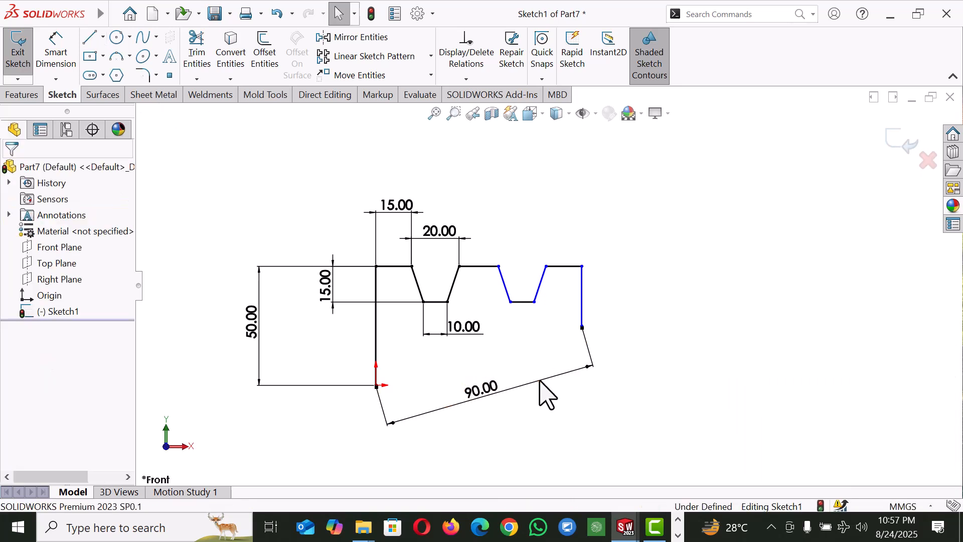
key(Delete)
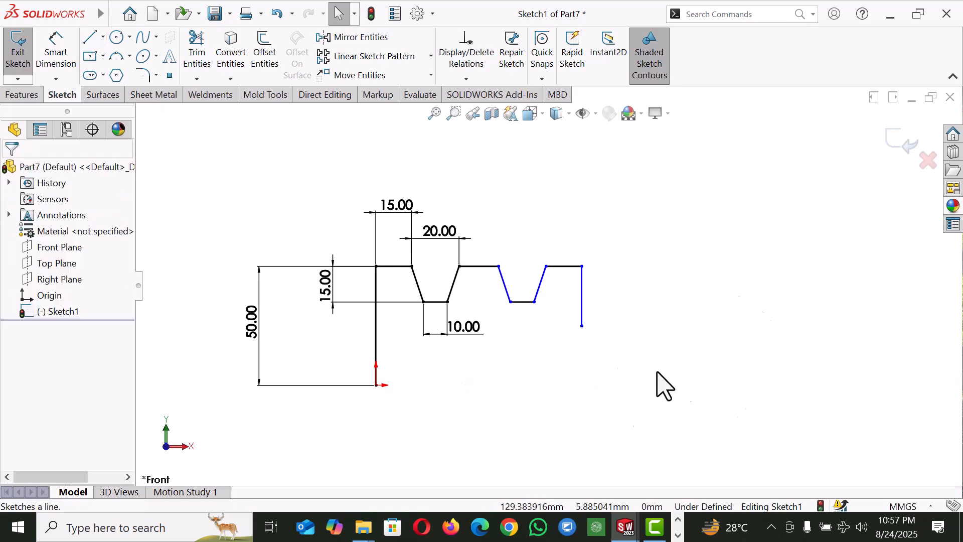
key(l)
click(582, 326)
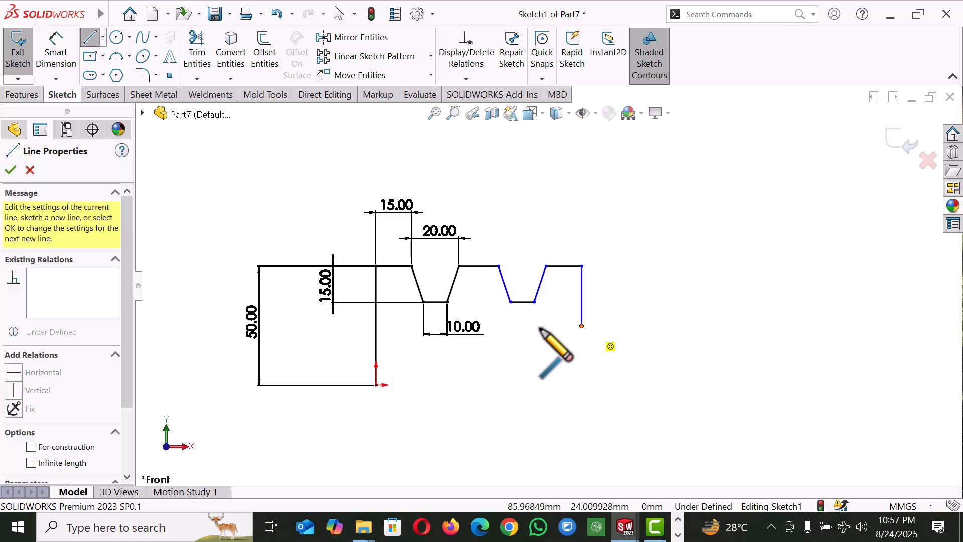
click(495, 326)
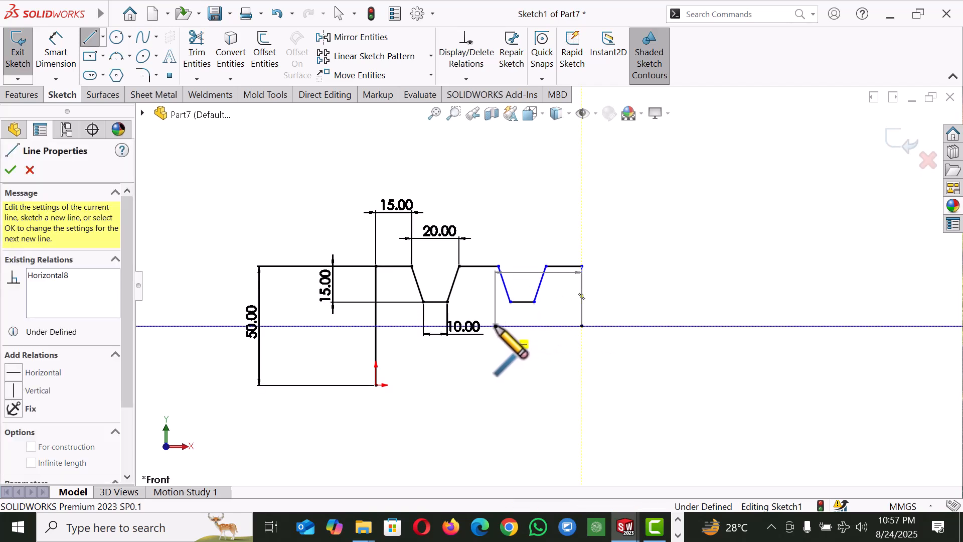
click(495, 363)
click(581, 363)
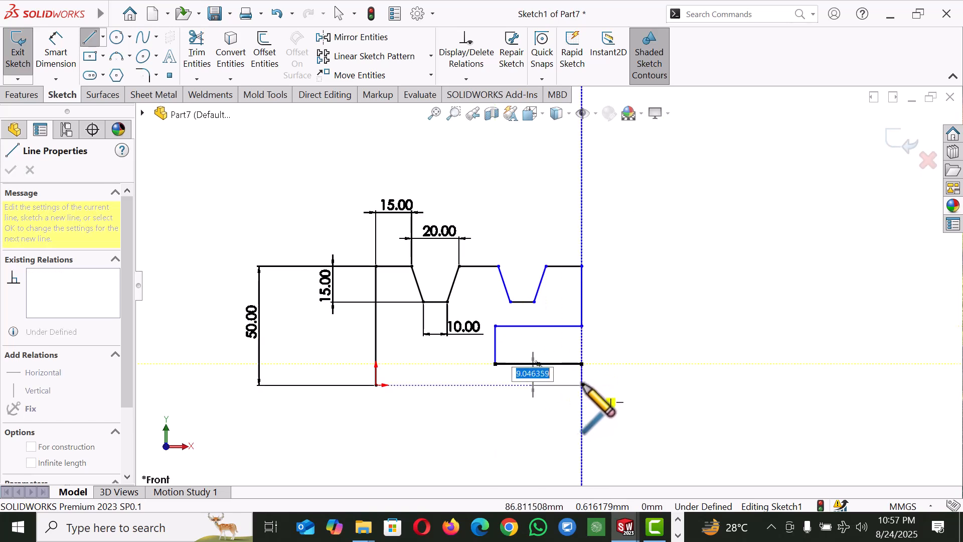
click(582, 384)
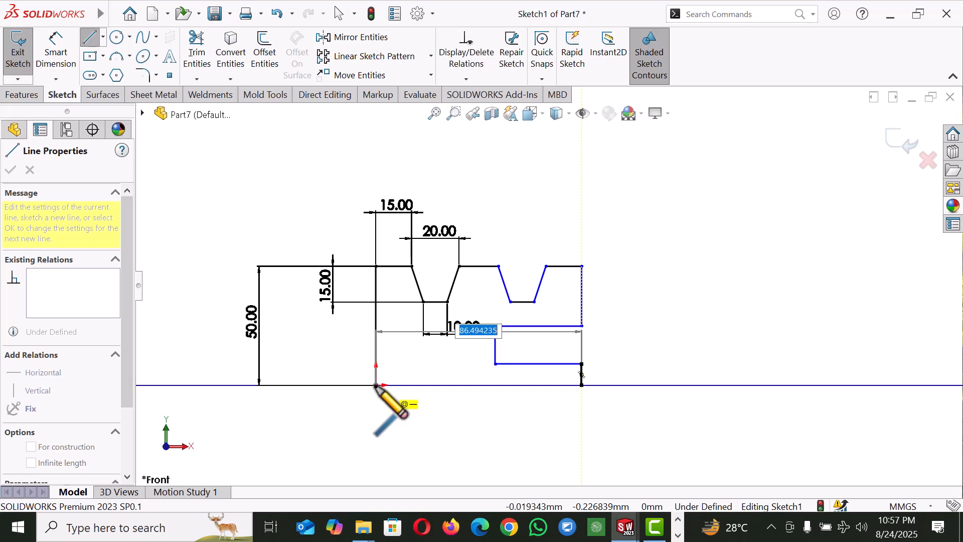
click(376, 385)
right_click(378, 387)
click(427, 397)
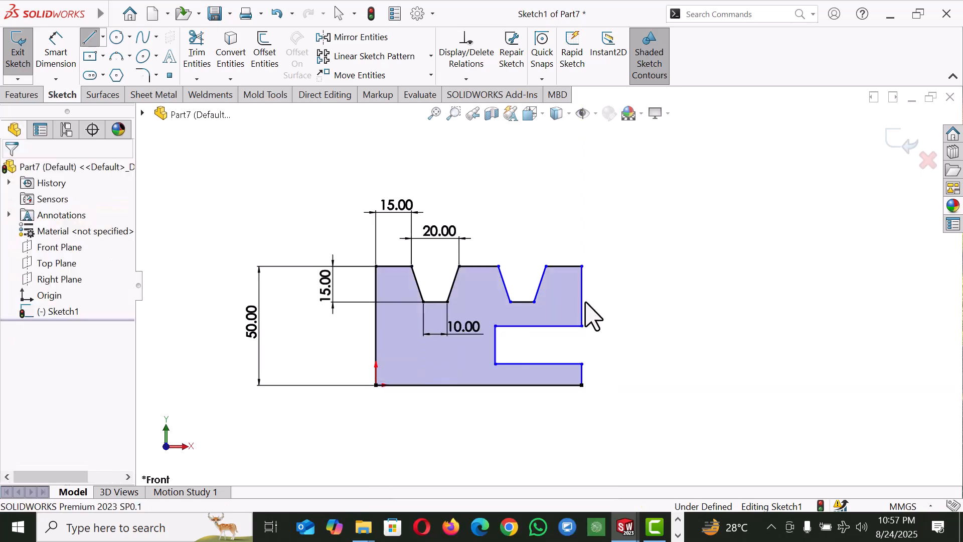
Step: Dimension the profile's bottom line to 90 mm, placing the dimension below it
scroll(602, 268, down, 2)
right_drag(646, 356, 645, 266)
scroll(577, 321, up, 2)
click(466, 398)
click(462, 428)
text(90)
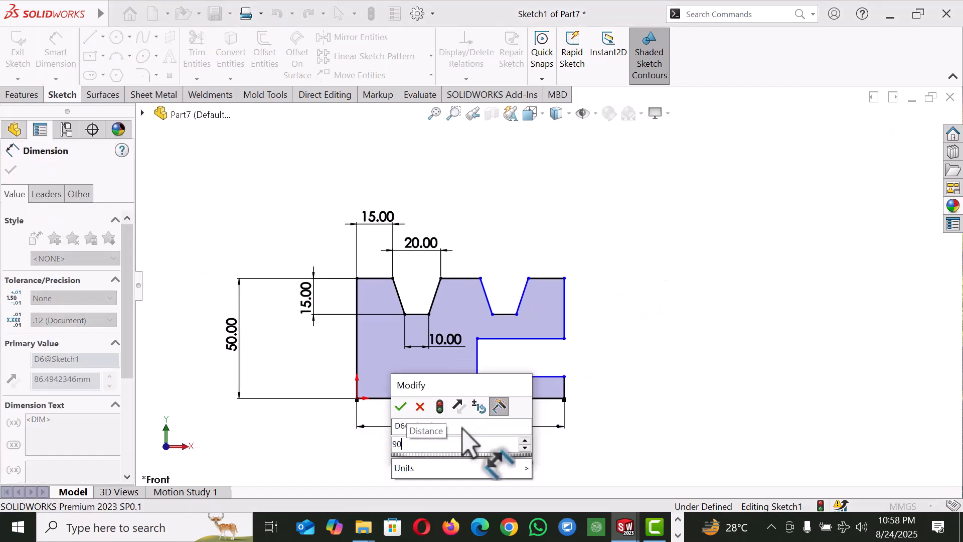
key(Return)
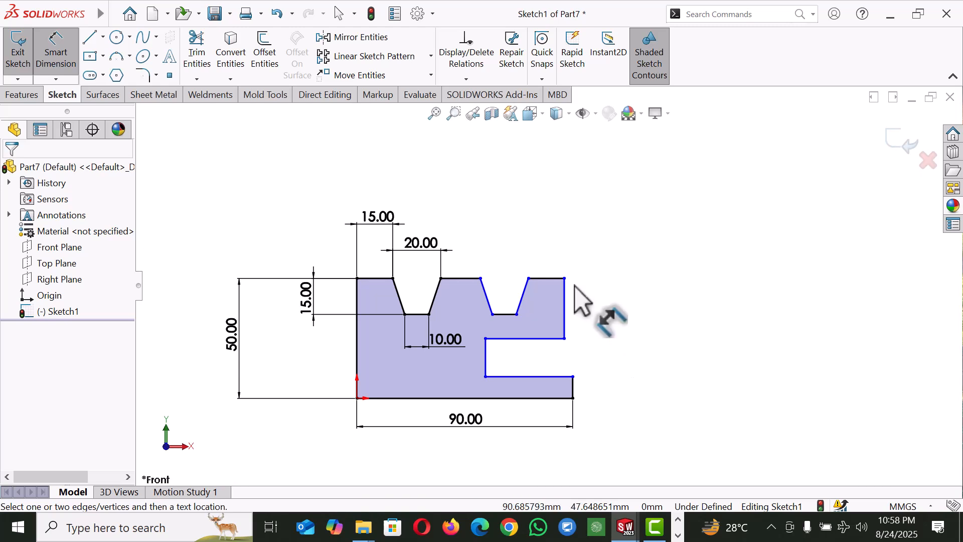
Step: Dimension the right-side vertical lines above and below the slot to 20 mm each
click(567, 297)
click(603, 296)
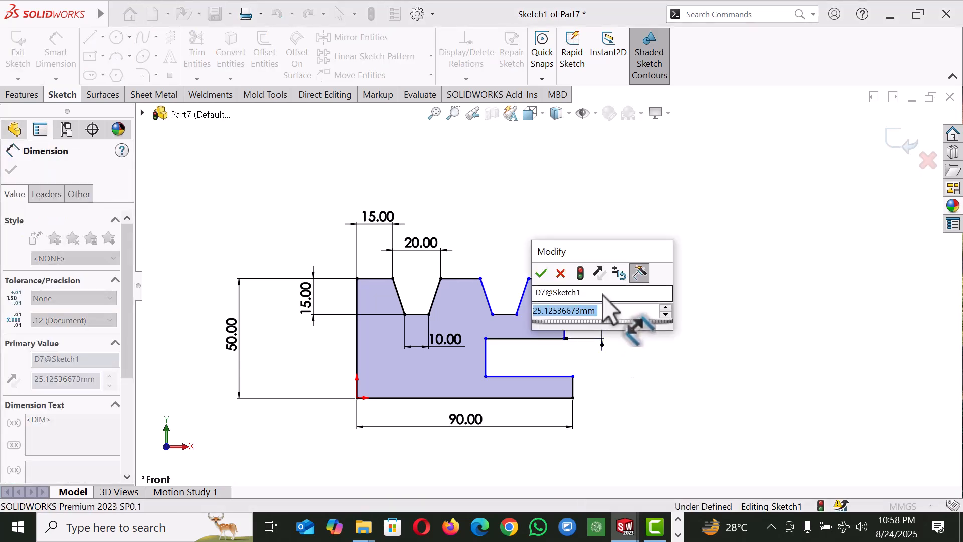
text(20)
key(Return)
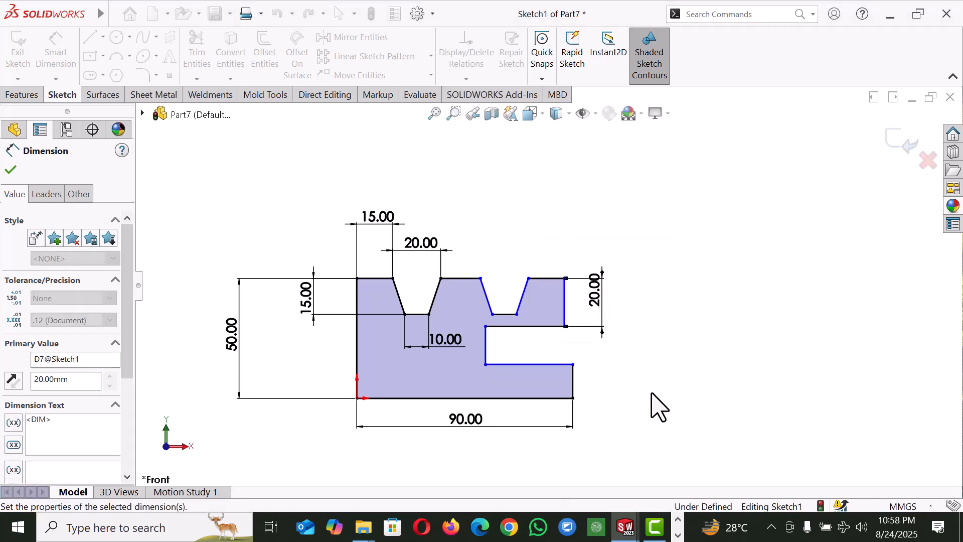
click(582, 377)
click(621, 376)
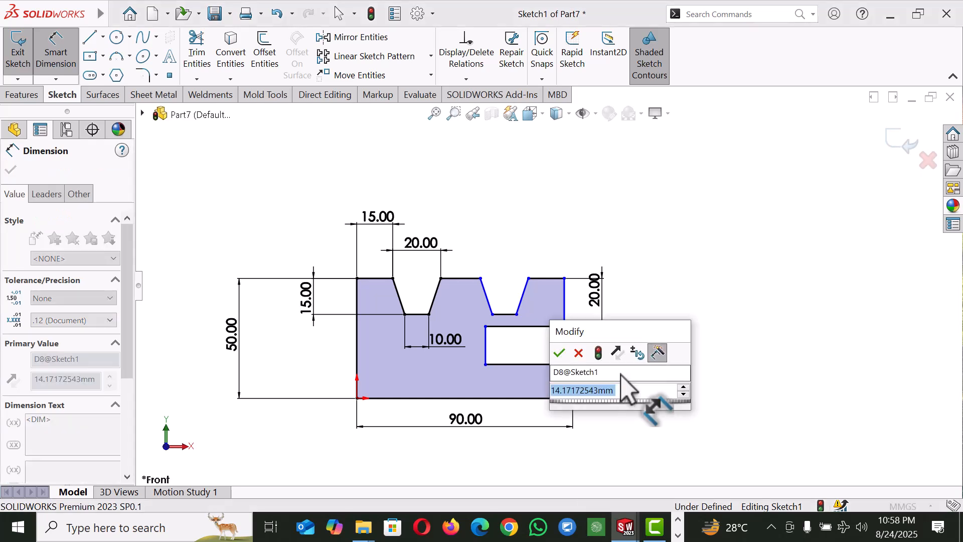
text(20)
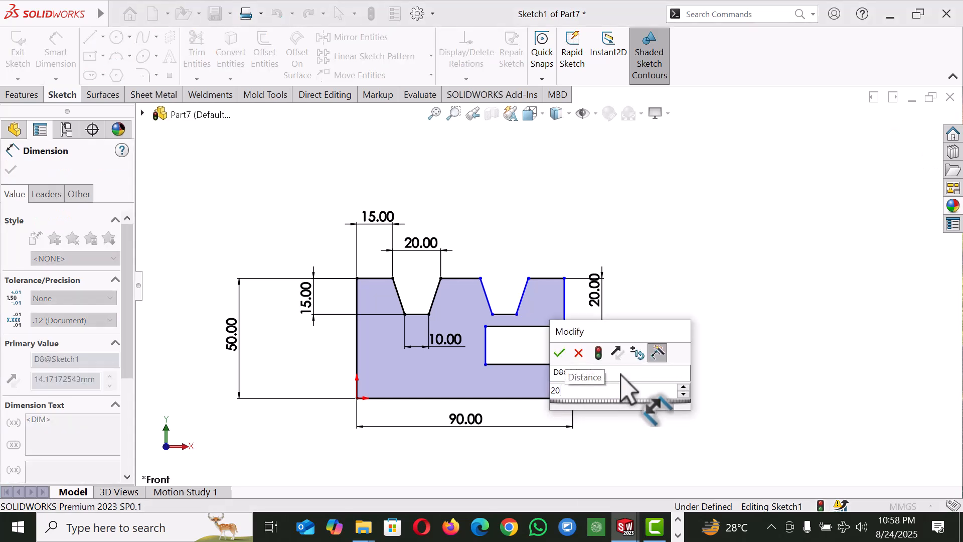
key(Return)
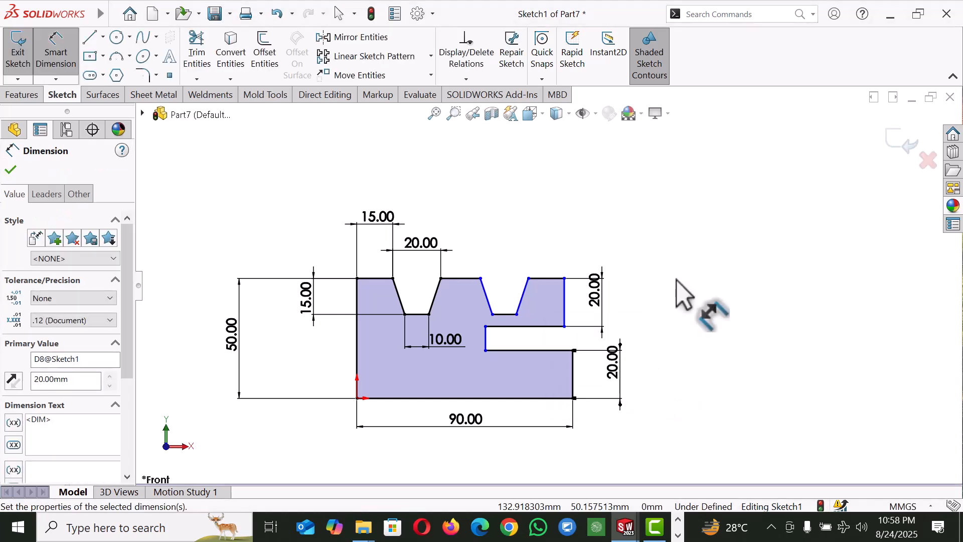
right_click(677, 279)
click(707, 325)
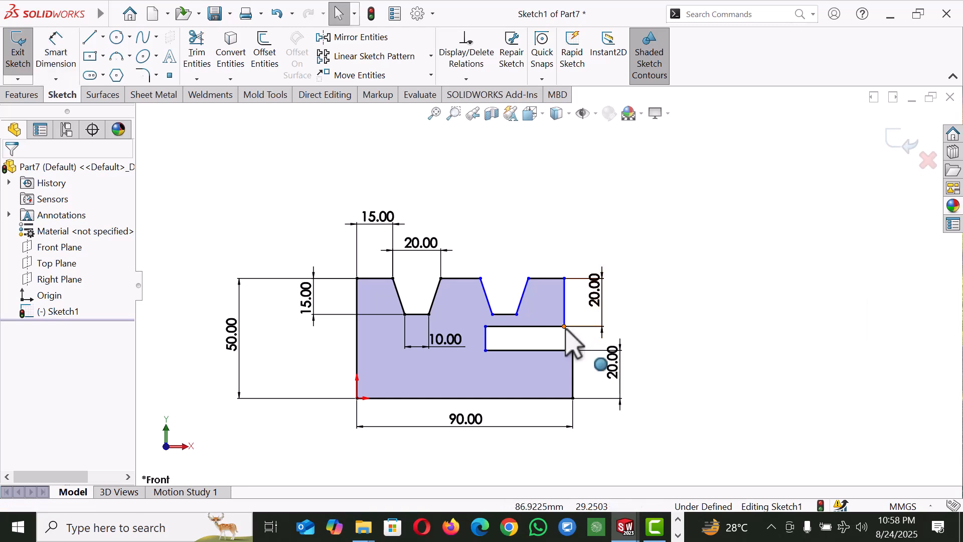
Step: Add a Vertical relation between the two outer corner points at the slot's opening
click(573, 350)
ctrl+click(564, 326)
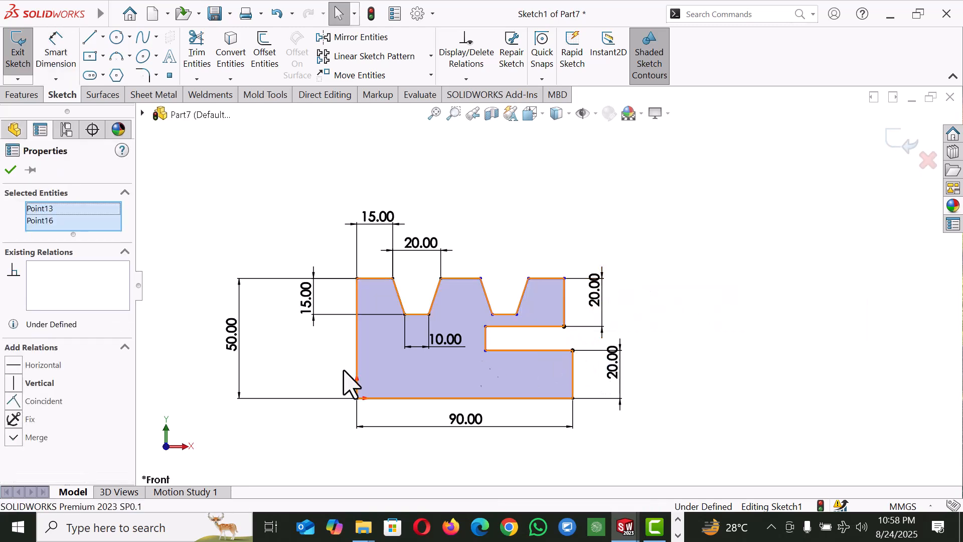
click(16, 385)
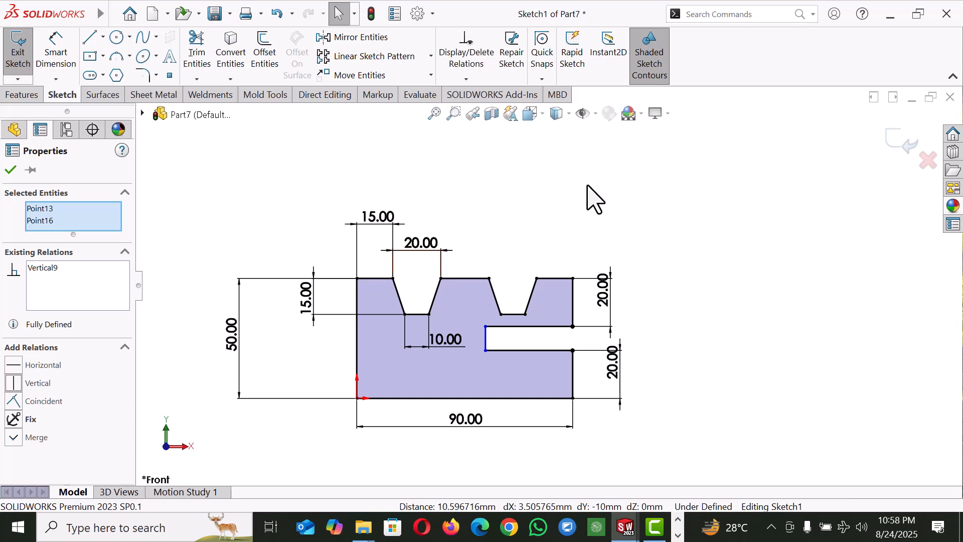
click(587, 201)
Step: Set the profile's overall height to 60 mm
double_click(232, 333)
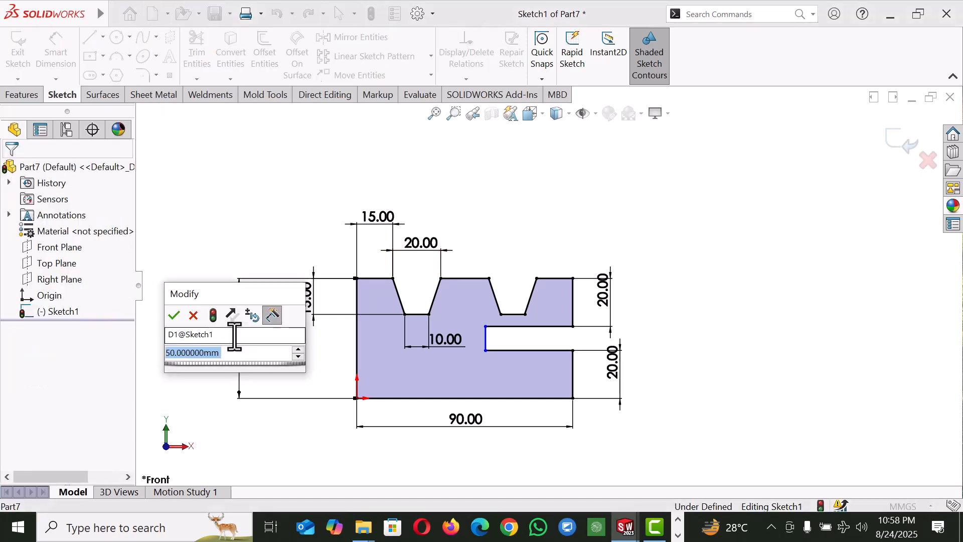
text(60)
key(Return)
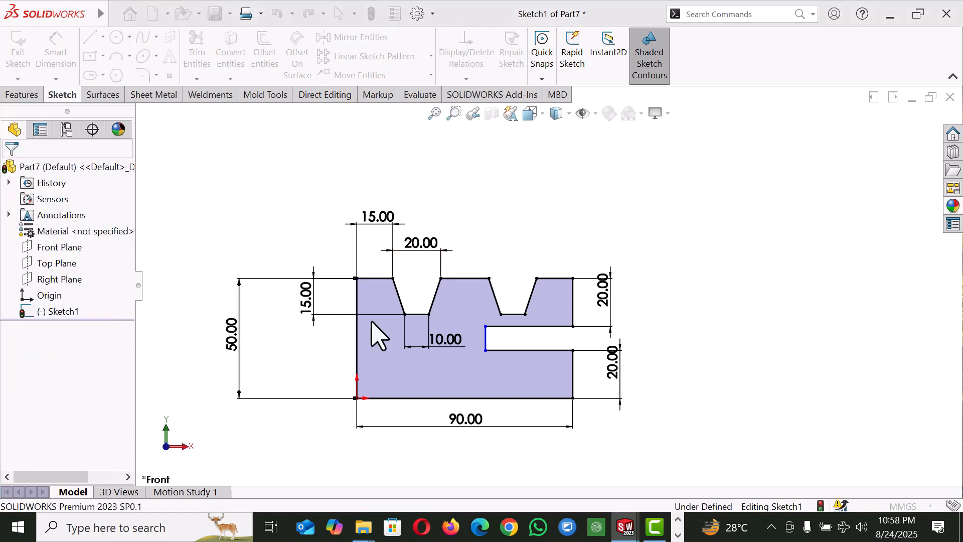
click(733, 294)
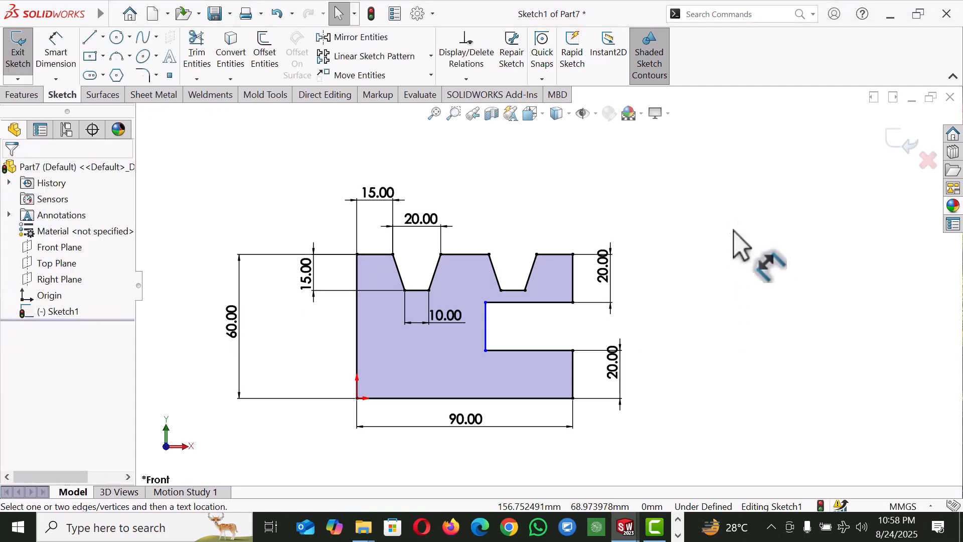
Step: Dimension the slot's lower horizontal edge to 35 mm, placing the dimension just beneath it
right_drag(731, 263, 729, 236)
click(538, 362)
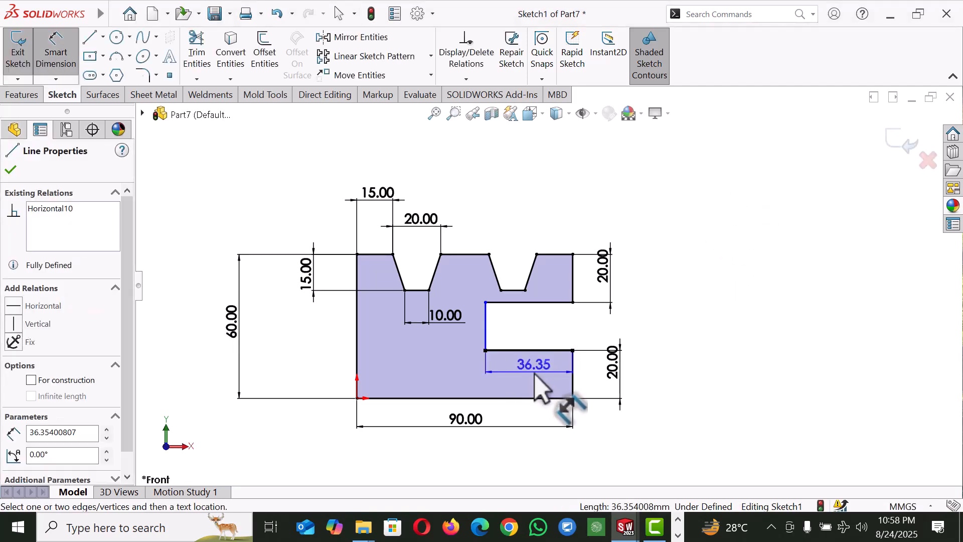
click(535, 374)
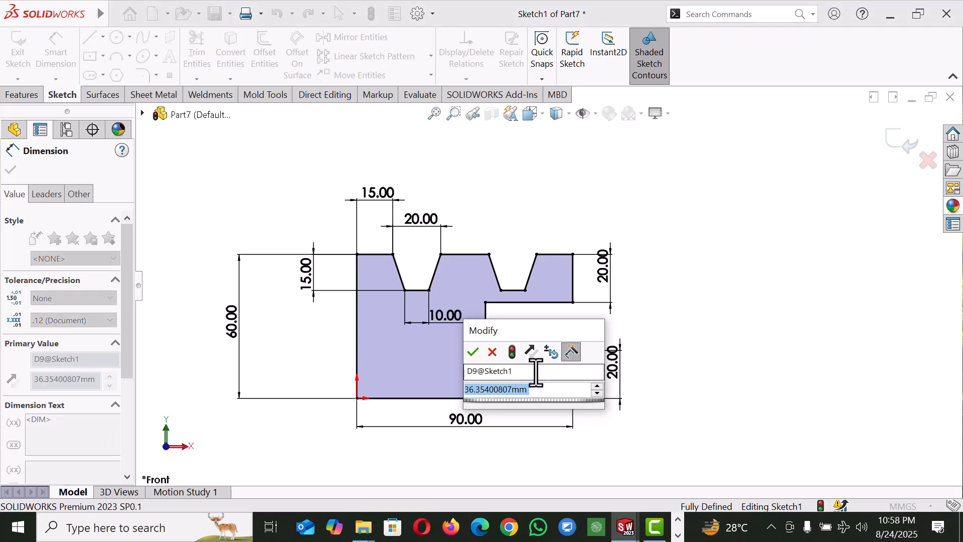
text(35)
key(Return)
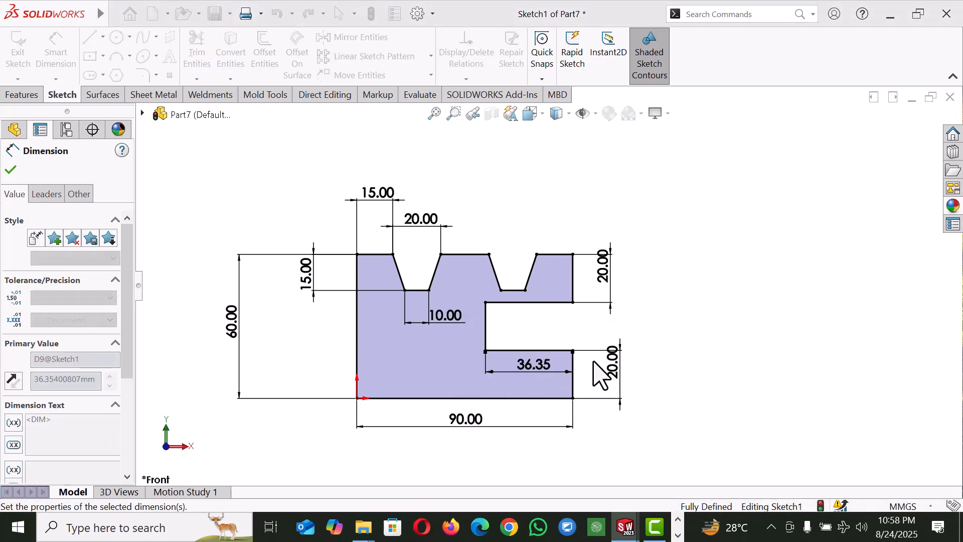
key(Escape)
right_click(748, 314)
click(779, 341)
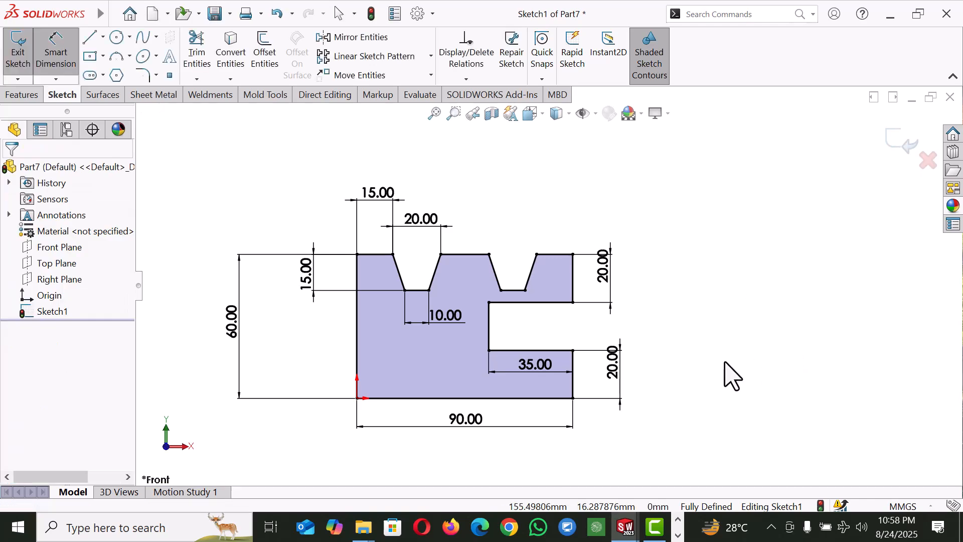
Step: Sketch a horizontal line about 64 mm long below the profile, starting under its left edge, and convert it to construction geometry
scroll(689, 383, up, 2)
scroll(653, 391, down, 2)
key(l)
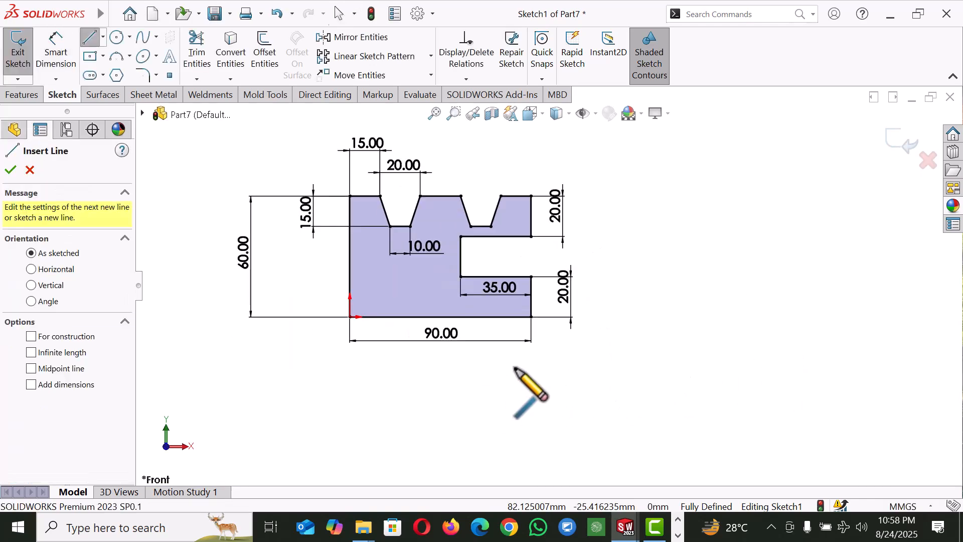
click(350, 372)
click(480, 373)
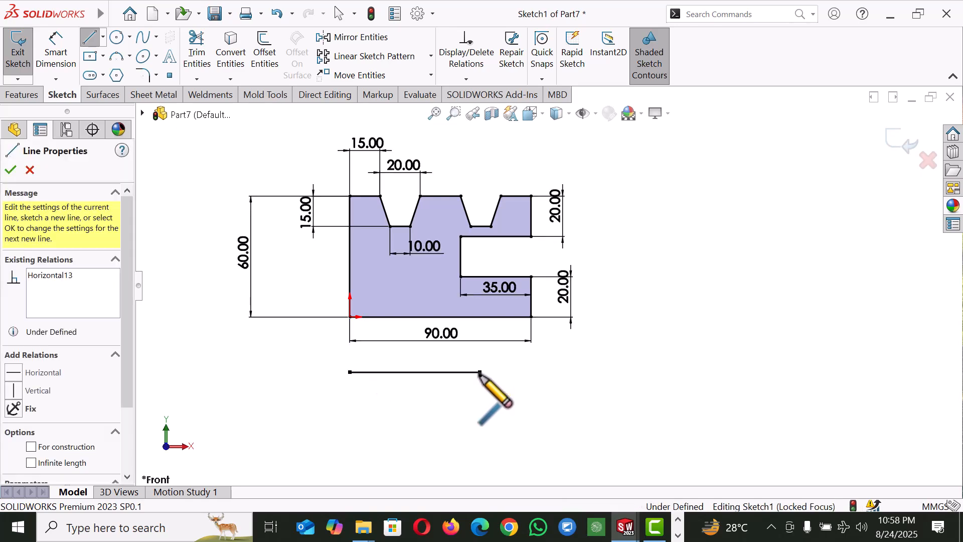
right_click(482, 372)
click(511, 337)
key(Escape)
Step: Dimension the distance between the profile's bottom line and the construction line to 30 mm
right_drag(594, 429, 586, 369)
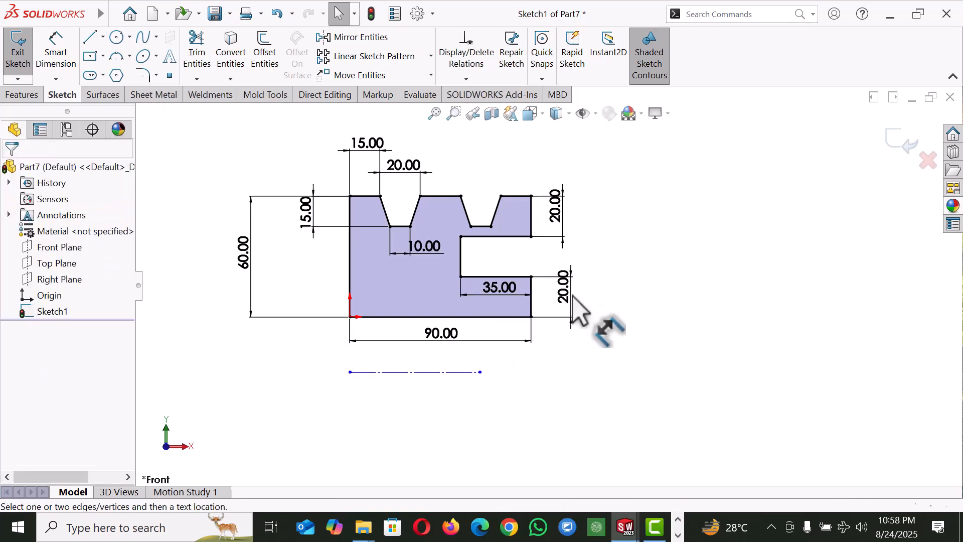
click(391, 372)
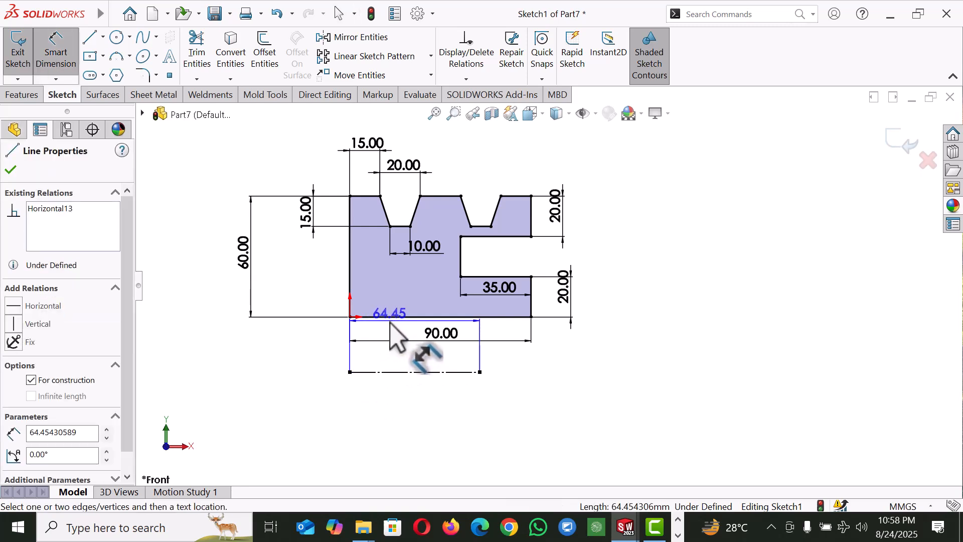
click(394, 317)
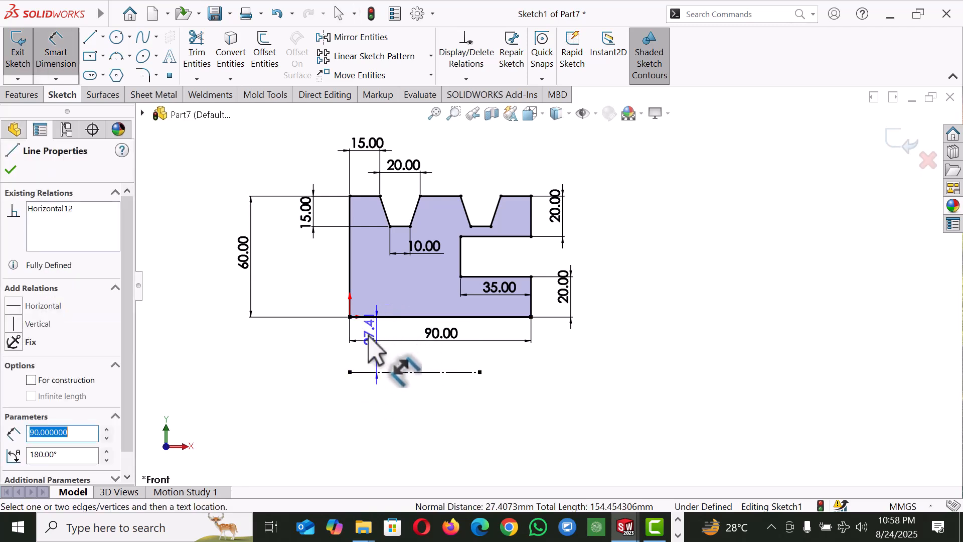
click(341, 345)
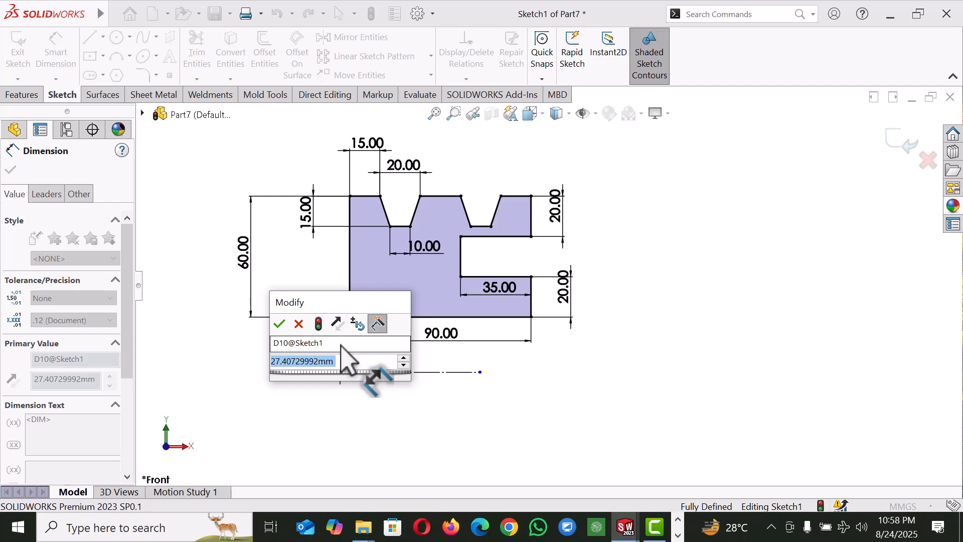
text(30)
key(Return)
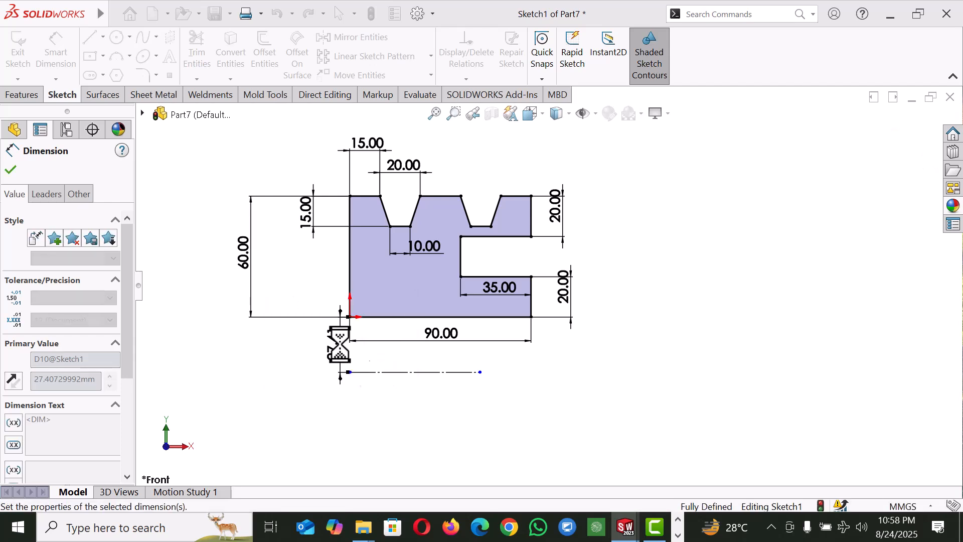
Step: Create a Revolved Boss/Base of the profile around the construction line, Blind at 360 degrees
click(21, 96)
click(68, 48)
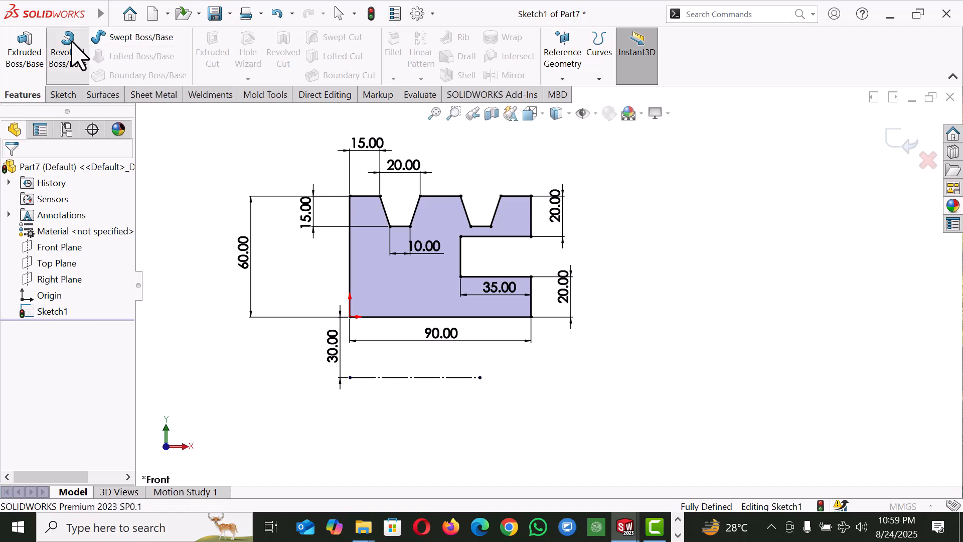
scroll(501, 311, up, 5)
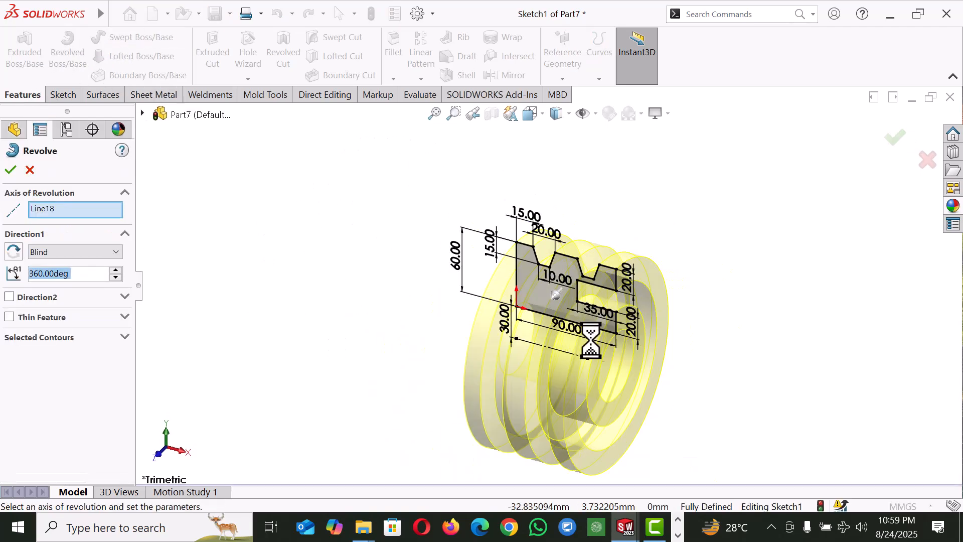
click(6, 171)
Step: Switch to the isometric orientation and edit the revolve to sweep 270 degrees in the reversed direction
middle_drag(700, 291, 722, 208)
scroll(592, 241, down, 3)
middle_drag(592, 241, 654, 246)
key(space)
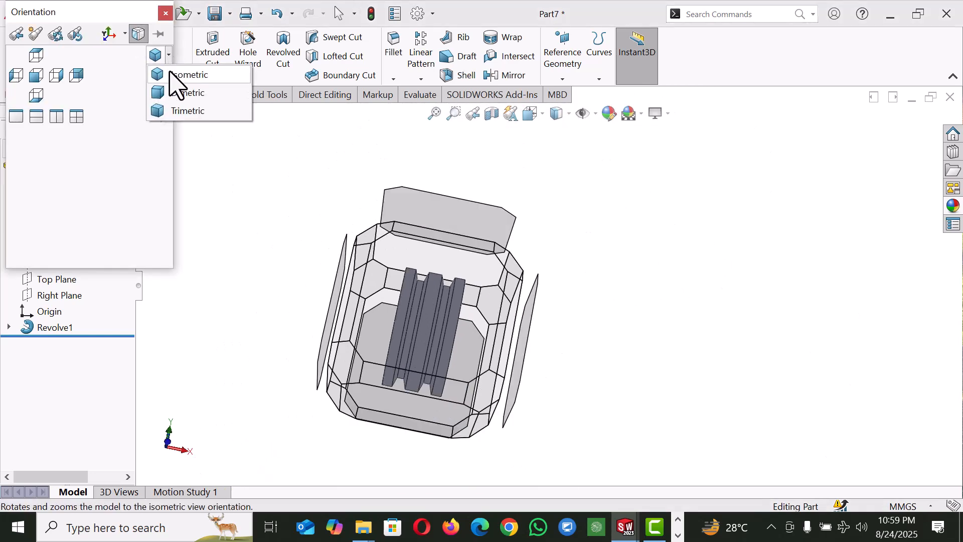
click(172, 75)
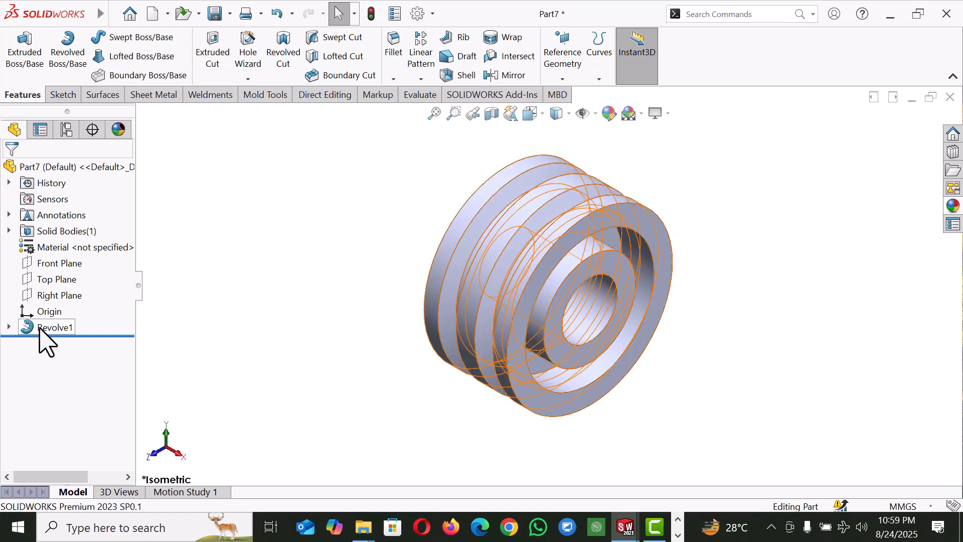
right_click(40, 329)
click(55, 191)
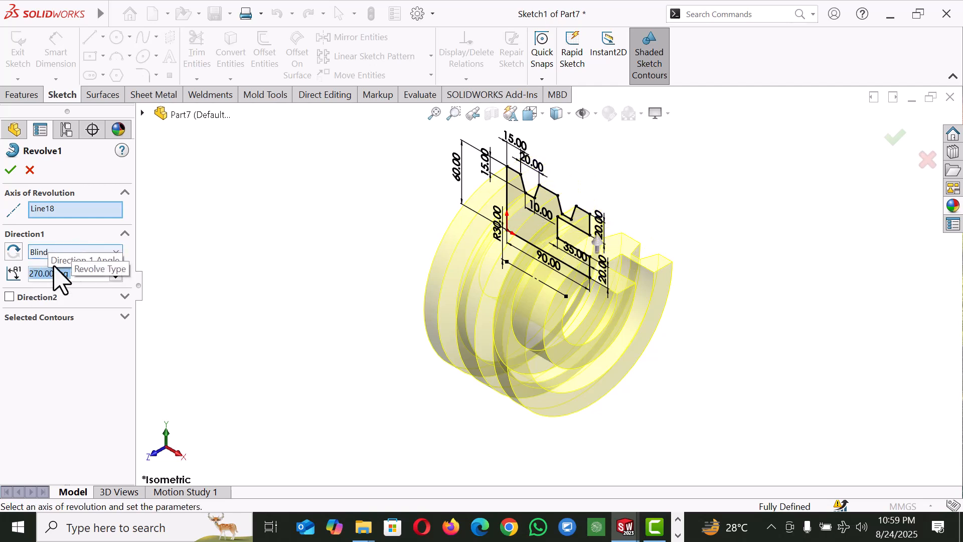
click(9, 249)
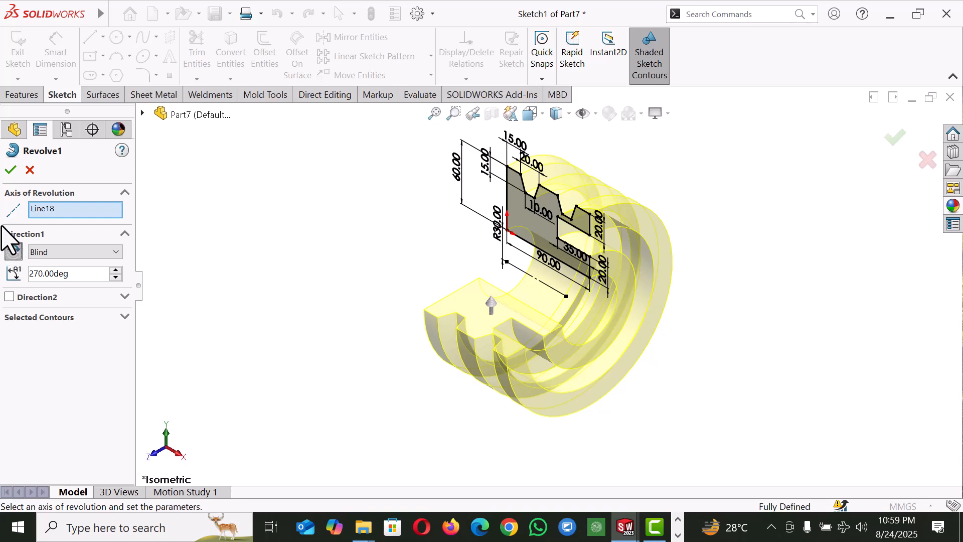
click(11, 170)
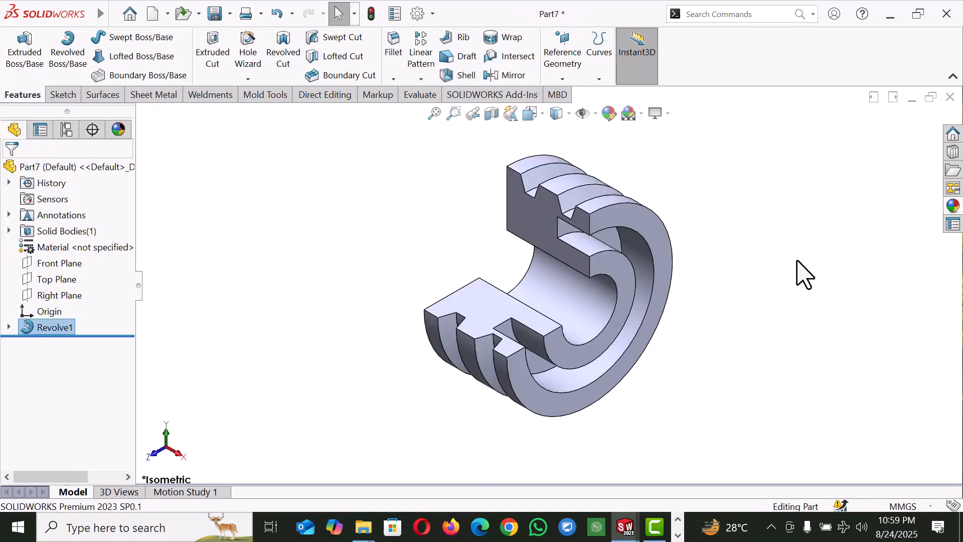